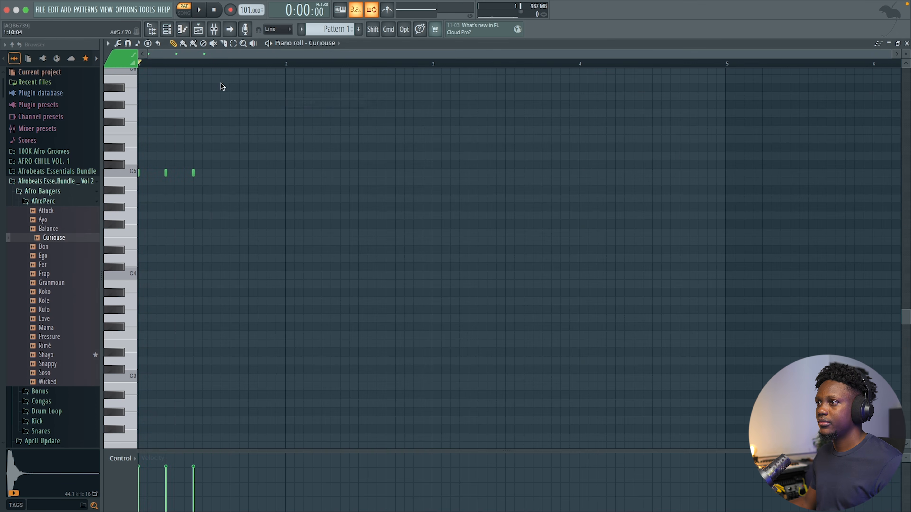
Step: Duplicate the Curiouse notes on C5 repeatedly until the rhythm fills four bars, and close the piano roll
key("super+b")
key("super+b")
key("super+b")
key("super+b")
key("super+b")
key("super+b")
key("super+b")
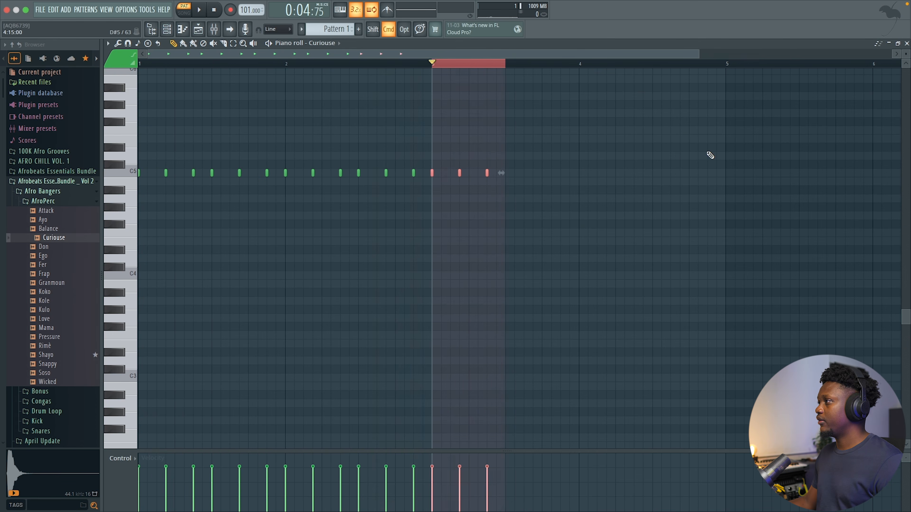
left_click(906, 43)
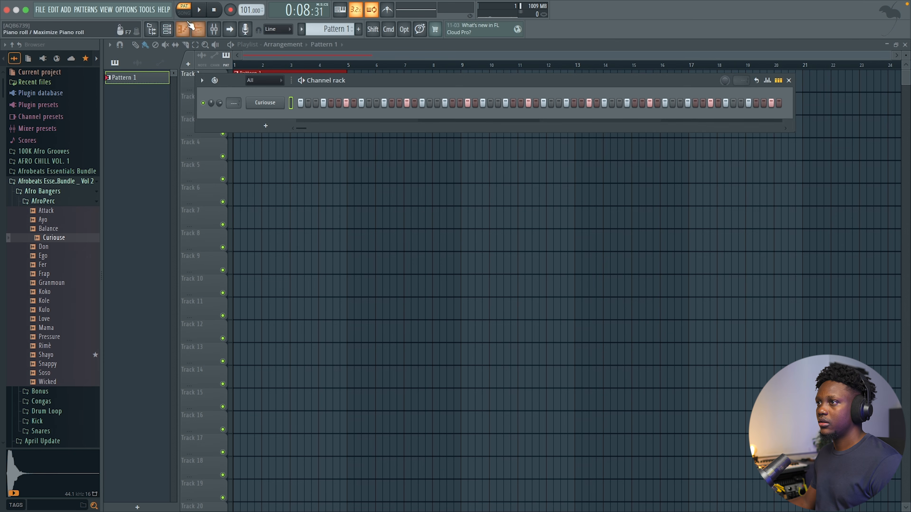
Step: Switch playback to song mode and lower the Curiouse channel's volume while listening to the pattern
left_click(185, 12)
key("space")
left_click_drag(219, 104, 219, 111)
key("space")
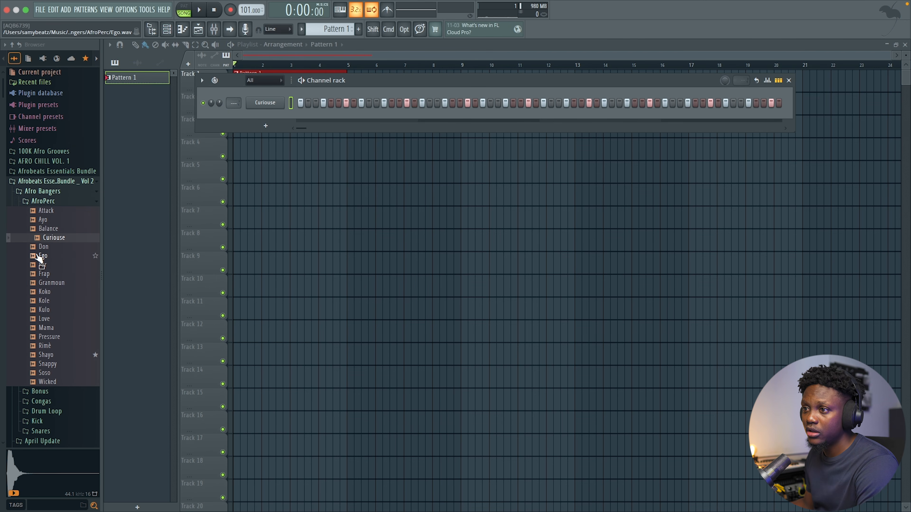
Step: Look through the sample folders in the browser and open the 100K Afro Grooves folder
scroll(67, 212, "down", 5)
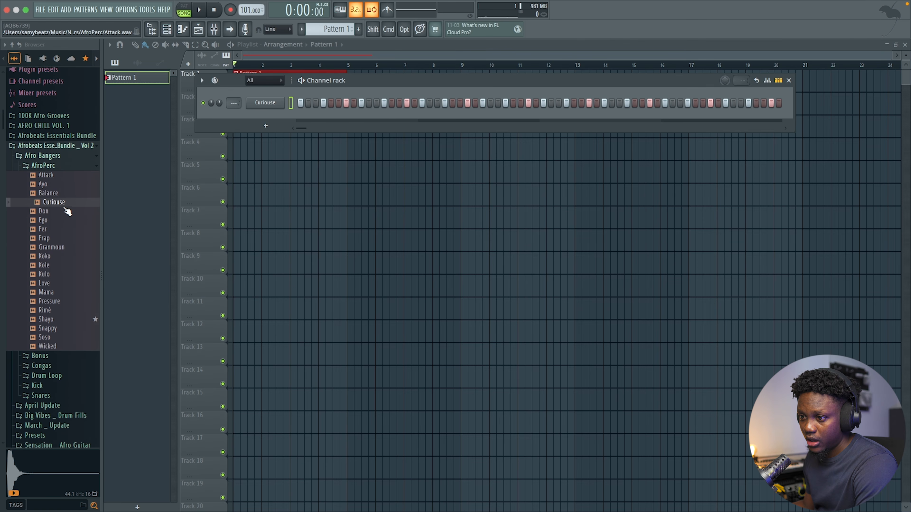
scroll(67, 211, "up", 4)
scroll(71, 212, "up", 1)
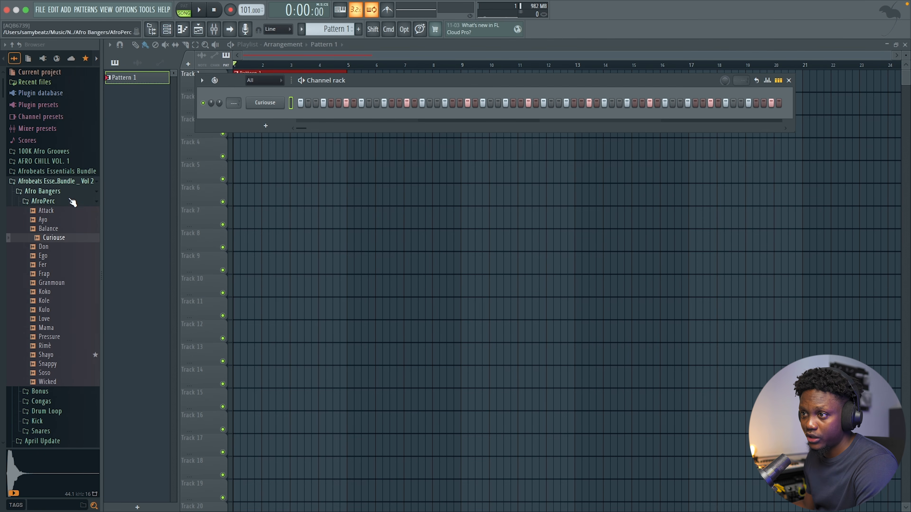
left_click(50, 171)
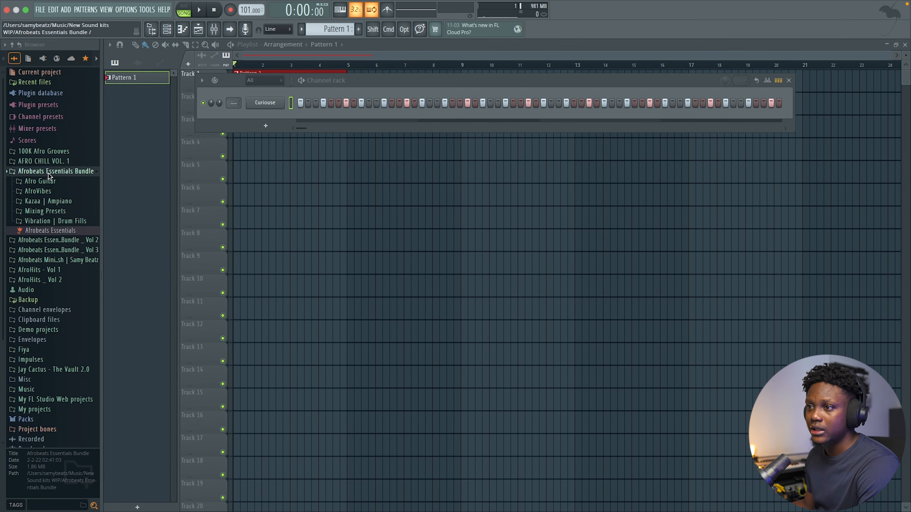
left_click(53, 154)
Step: Audition the percussion samples in 100K Afro Grooves and add SB _ Perc 2 as a new channel below Curiouse
scroll(72, 291, "down", 2)
scroll(49, 254, "down", 6)
left_click(53, 323)
left_click(54, 340)
left_click(48, 332)
left_click_drag(49, 334, 223, 121)
Step: Route the SB _ Perc 2 channel to mixer track 1 and load the Movement plugin in its first effect slot
left_click(278, 120)
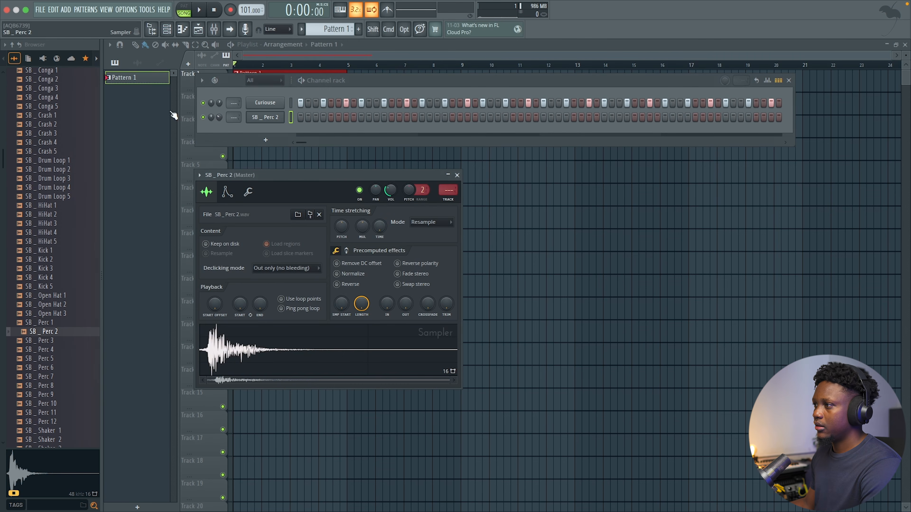
left_click(450, 201)
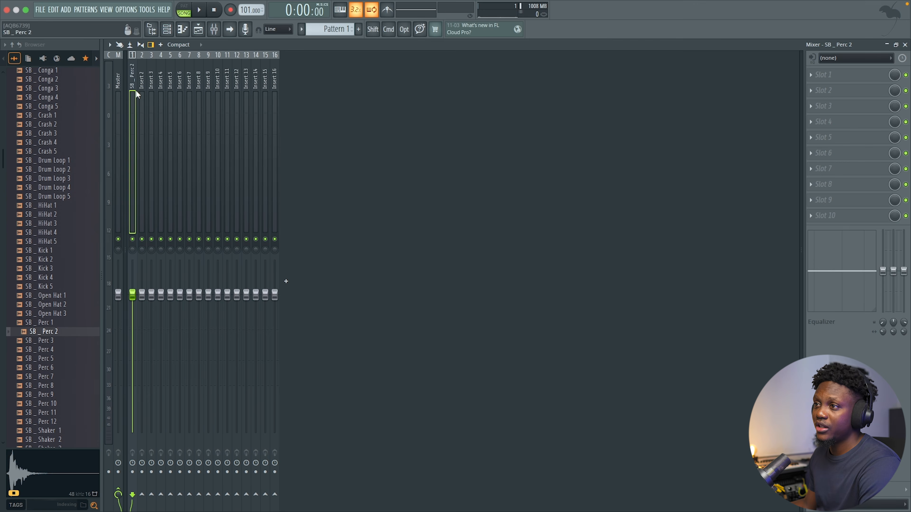
left_click(826, 79)
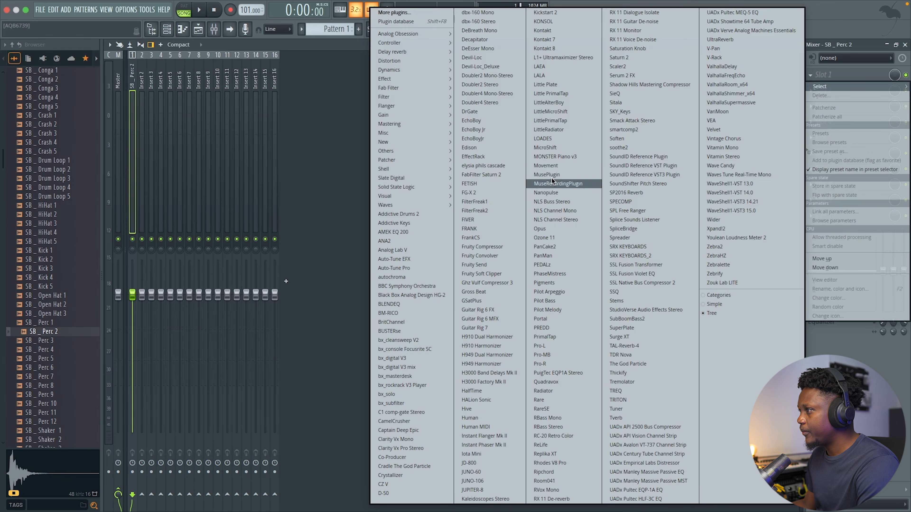
left_click(554, 168)
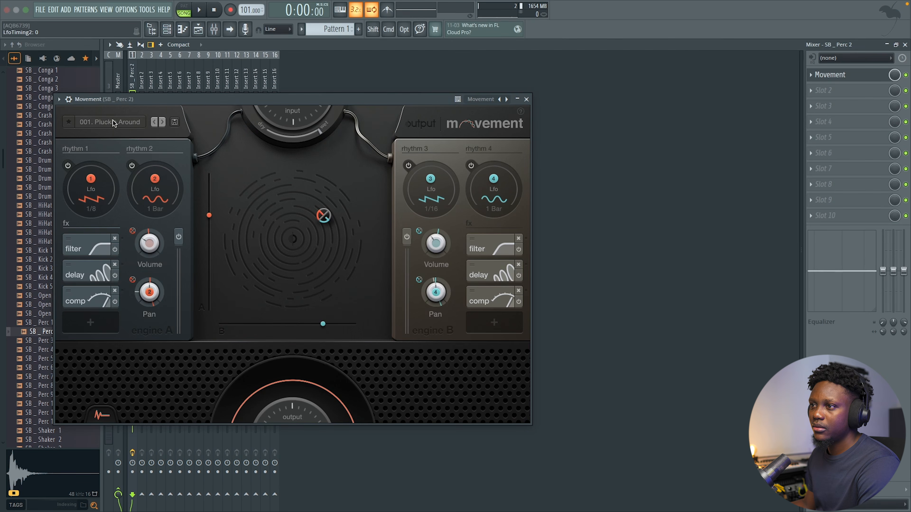
Step: Load preset 023 in Movement and close the plugin window
left_click(114, 122)
scroll(343, 278, "down", 5)
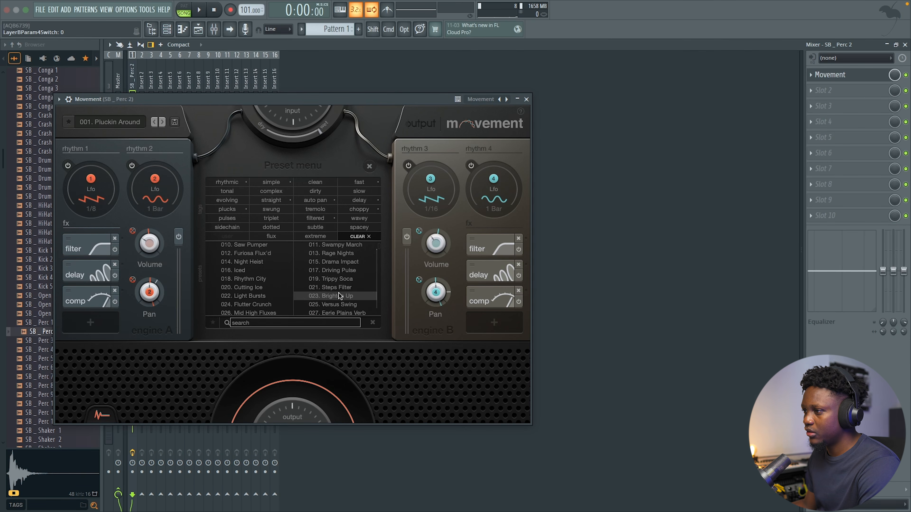
left_click(330, 296)
left_click(526, 99)
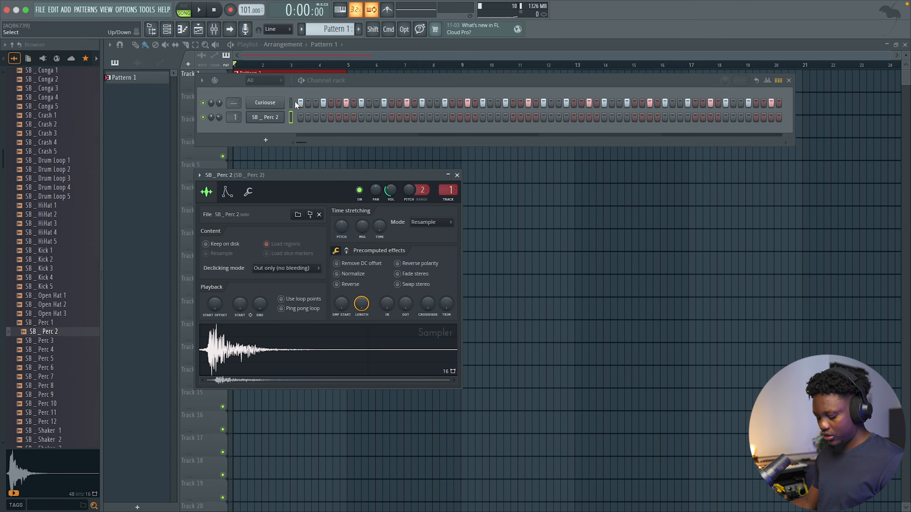
Step: Copy the Curiouse step pattern onto the SB _ Perc 2 channel and listen to the result
left_click(295, 102)
key("super+c")
left_click(292, 117)
key("super+v")
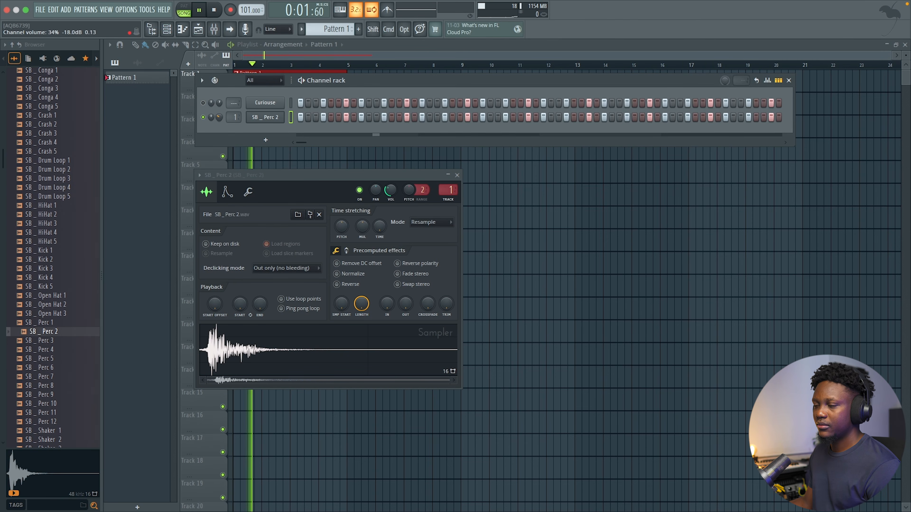
key("space")
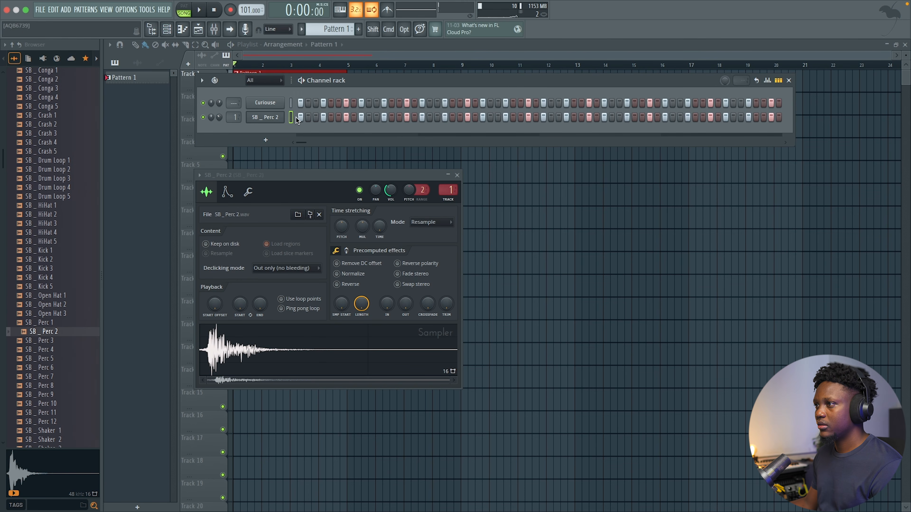
Step: Thin out the SB _ Perc 2 pattern during playback by removing its hits on steps 1 and 9
key("space")
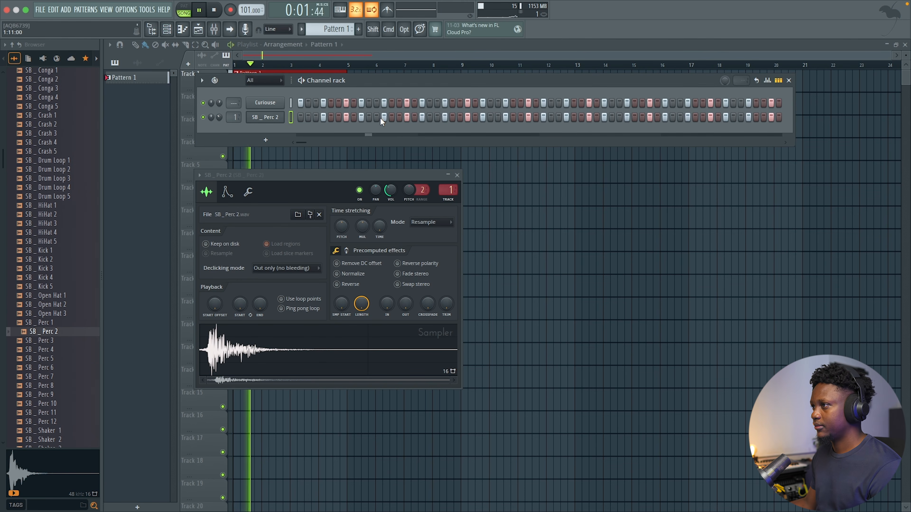
key("space")
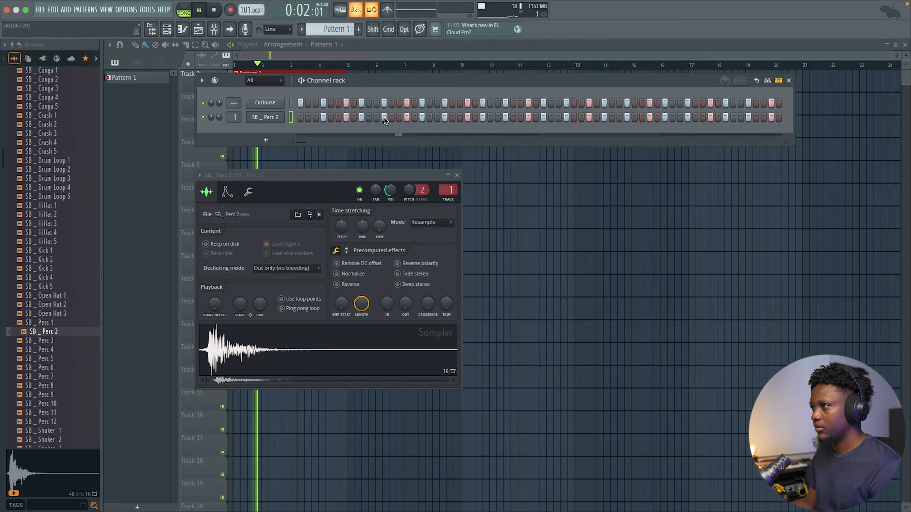
left_click(445, 117)
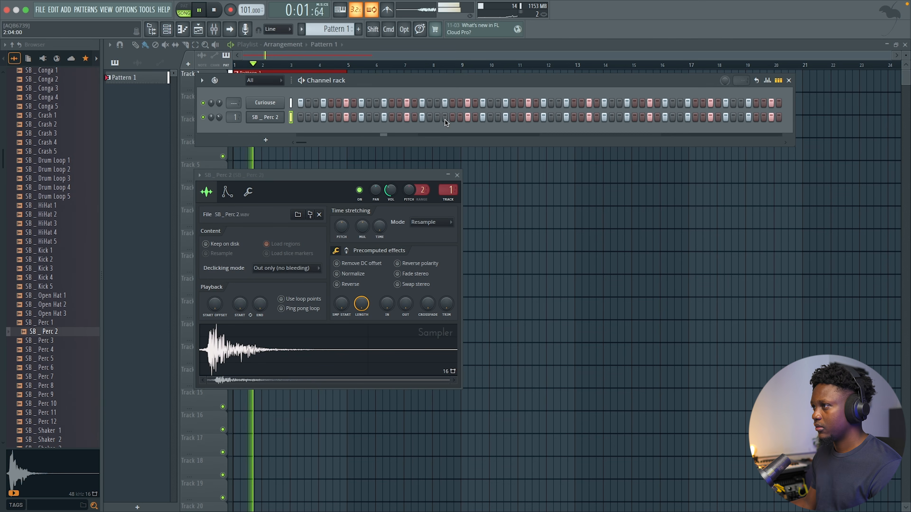
key("space")
left_click(361, 117)
key("space")
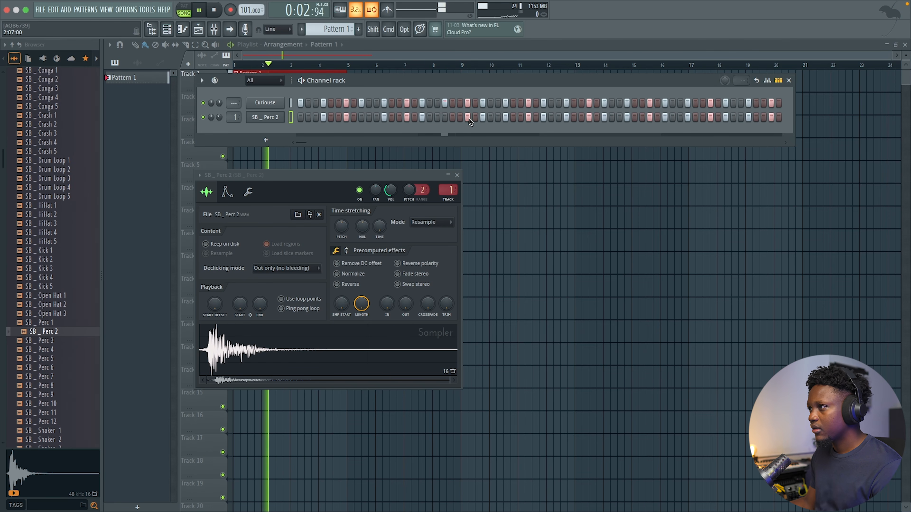
Step: Clear every SB _ Perc 2 hit from step 33 onward and remove the hit on step 17
key("space")
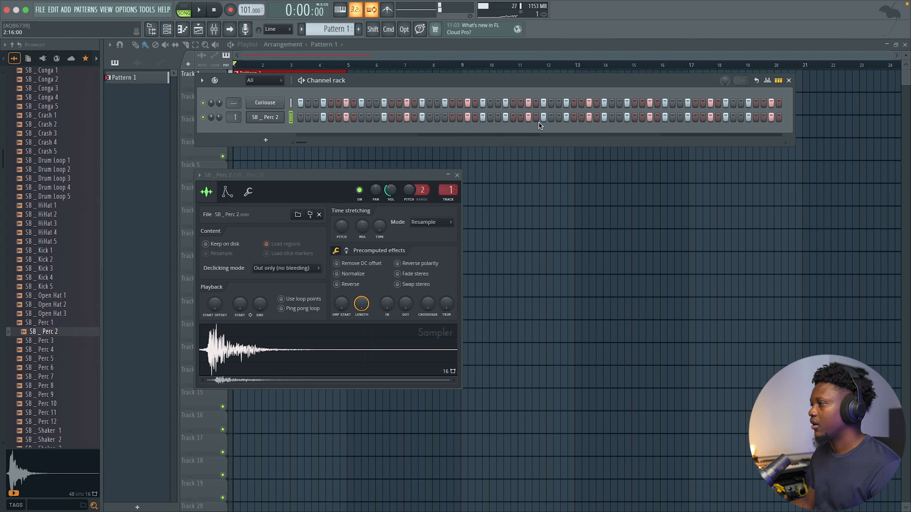
left_click_drag(542, 118, 778, 130)
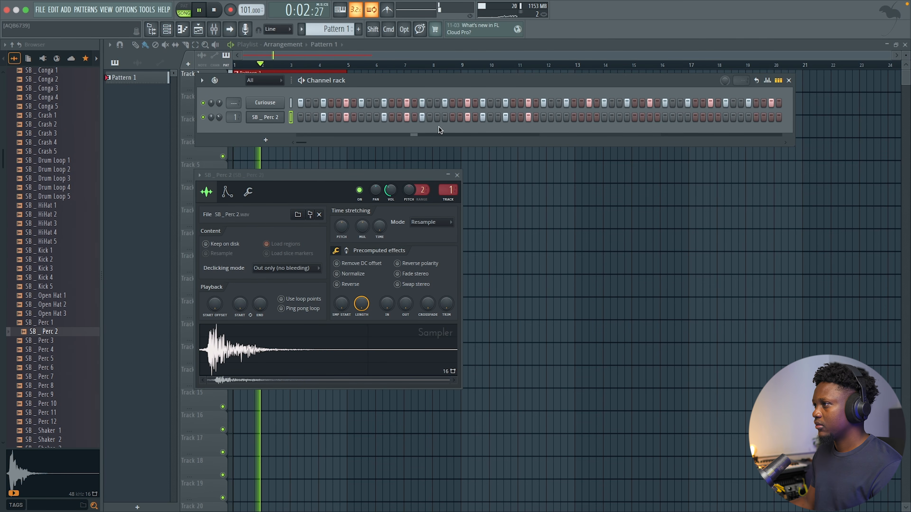
left_click(423, 118)
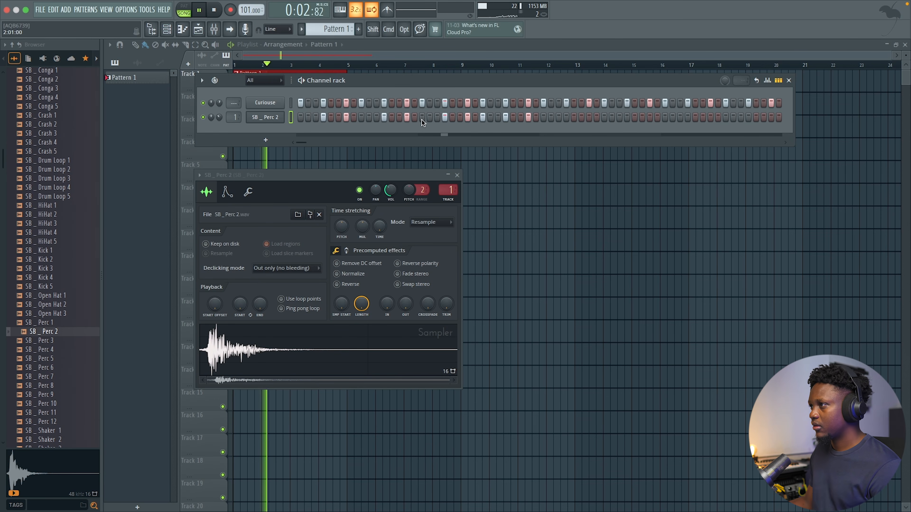
Step: Duplicate the first two bars of SB _ Perc 2 notes into bars 3 and 4 in the piano roll
right_click(279, 114)
left_click(318, 116)
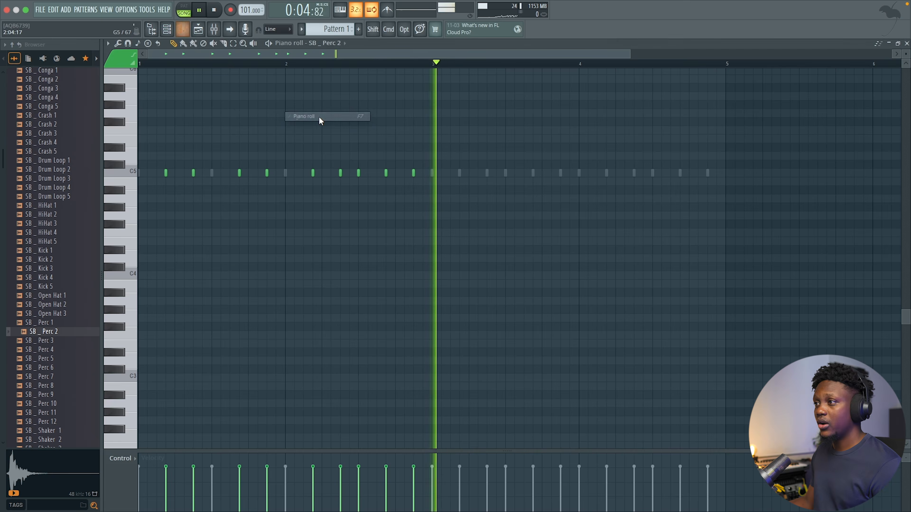
key("space")
key("super+a")
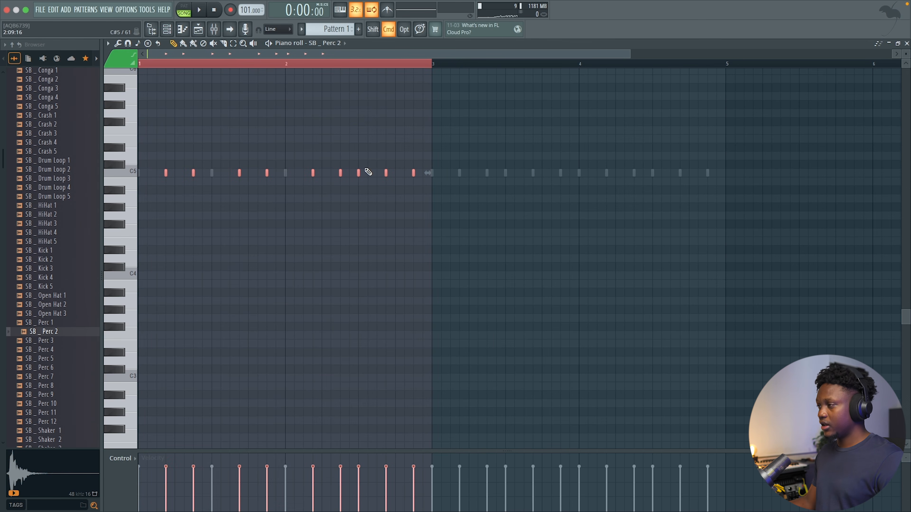
key("super+b")
left_click(906, 44)
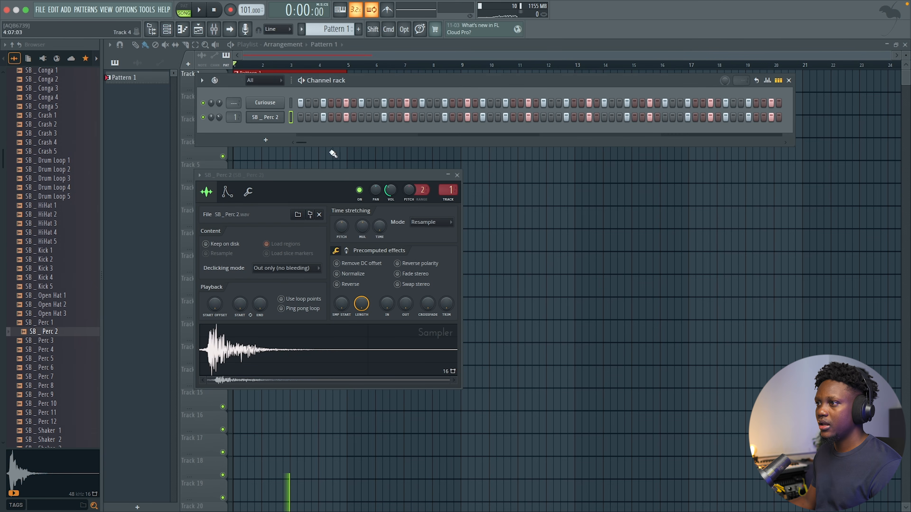
Step: Audition kick samples in the 100K Afro Grooves folder and collapse the folder
scroll(77, 146, "up", 5)
left_click(56, 369)
left_click(51, 359)
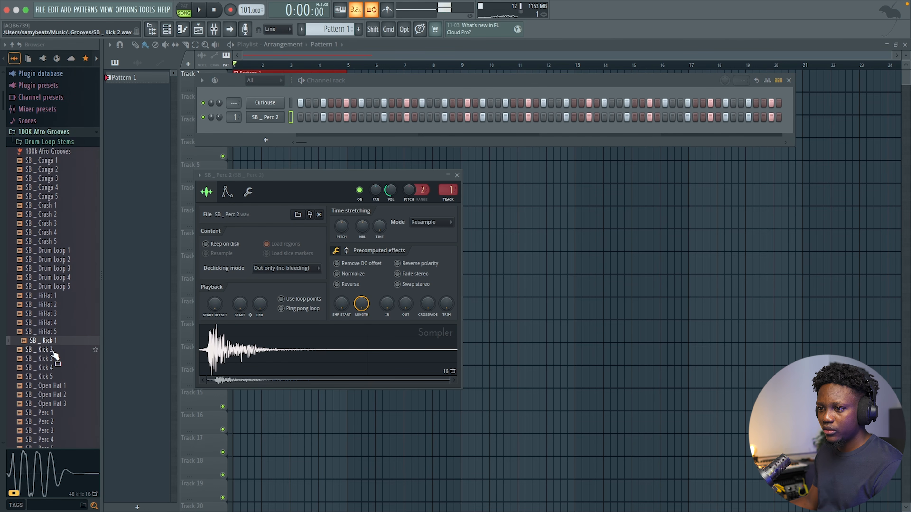
left_click(41, 132)
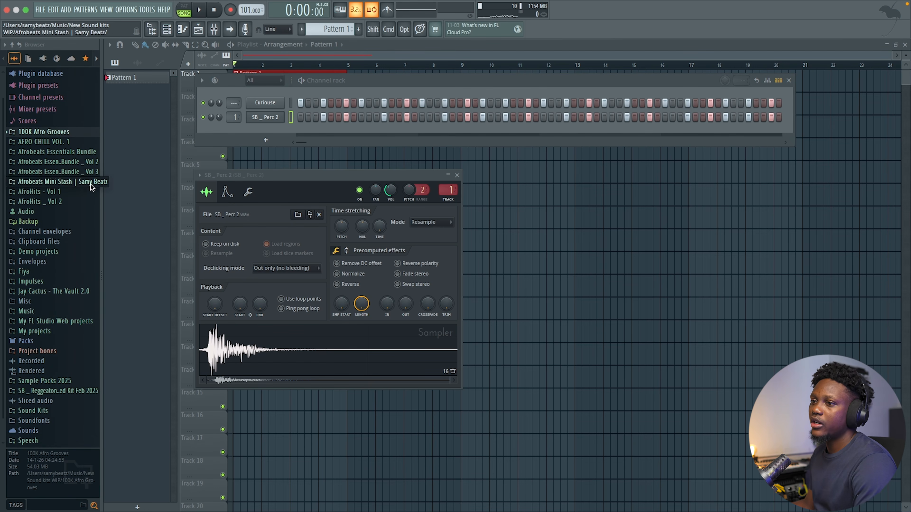
Step: Add Kick _ Jeje from the April Update folder of Afrobeats Essentials Bundle Vol 2 as the first channel
scroll(70, 215, "down", 1)
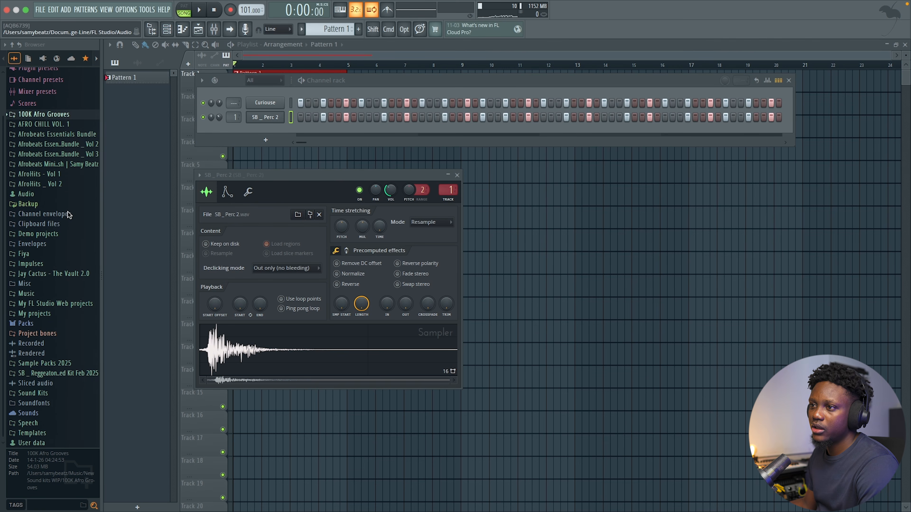
left_click(72, 145)
left_click(71, 145)
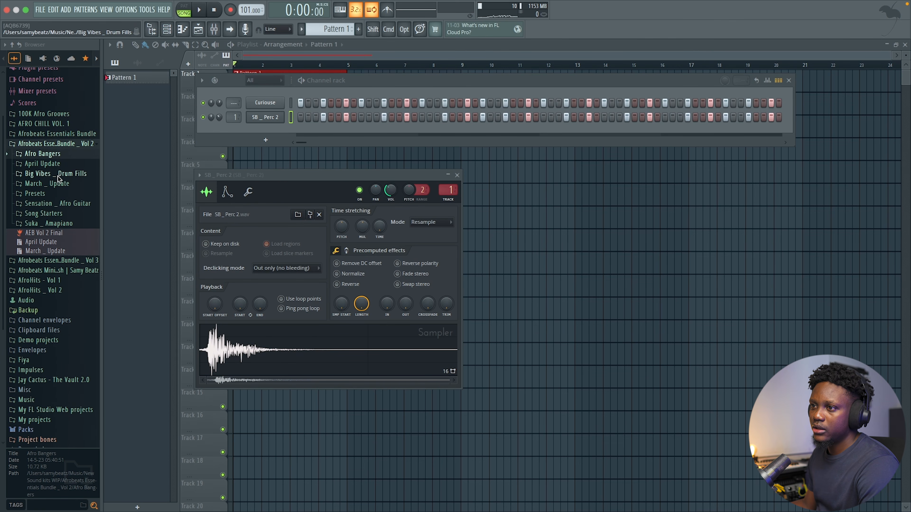
left_click(42, 164)
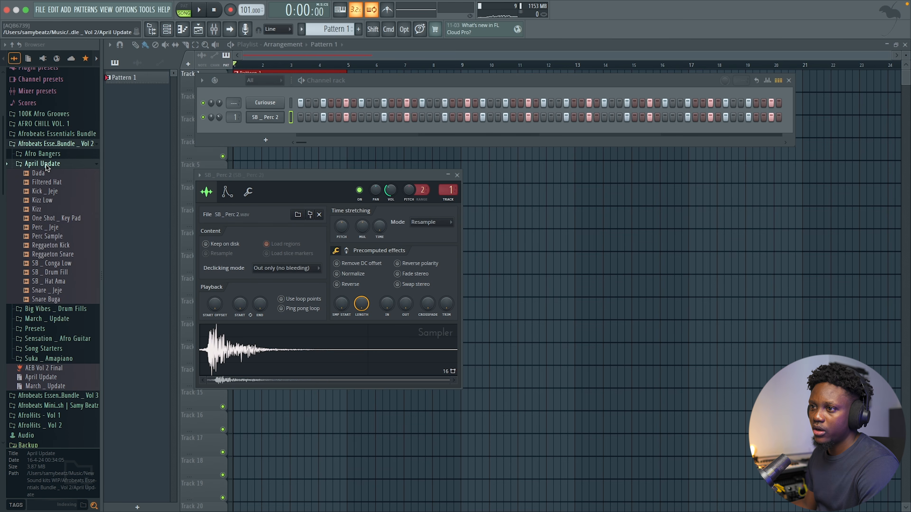
left_click(44, 215)
left_click_drag(48, 191, 280, 91)
Step: Fill the Kick _ Jeje channel with a hit on each 4 steps and play it back
right_click(266, 103)
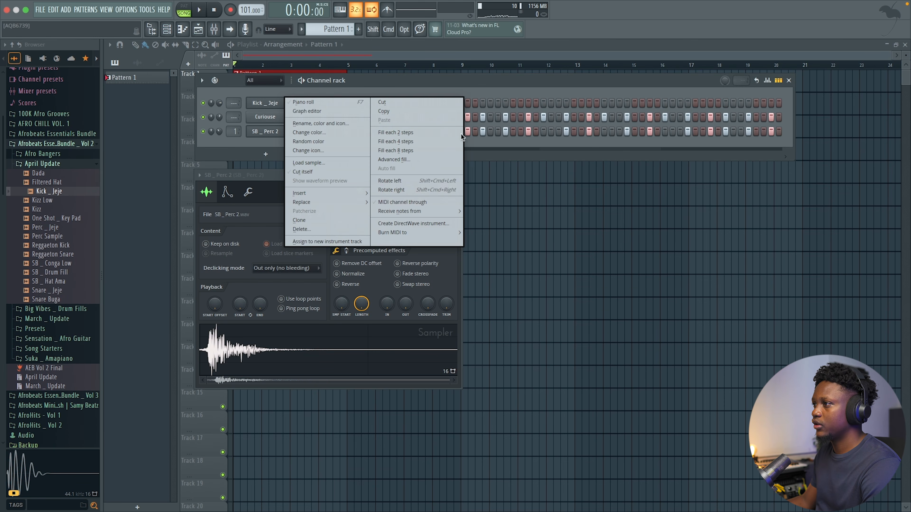
left_click(410, 141)
key("space")
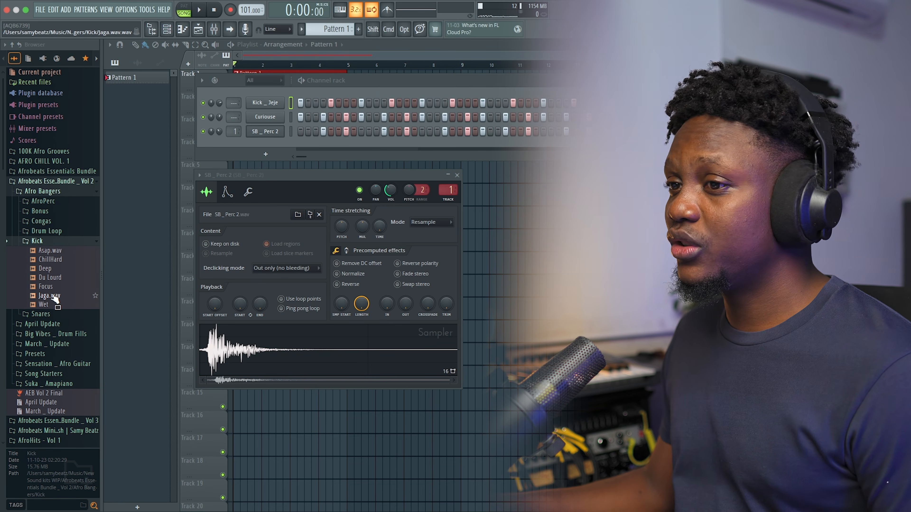
Step: Add Jaga.wav from the Afro Bangers Kick folder as a channel above Kick _ Jeje and fill each 4 steps
left_click(52, 290)
left_click_drag(50, 295, 255, 92)
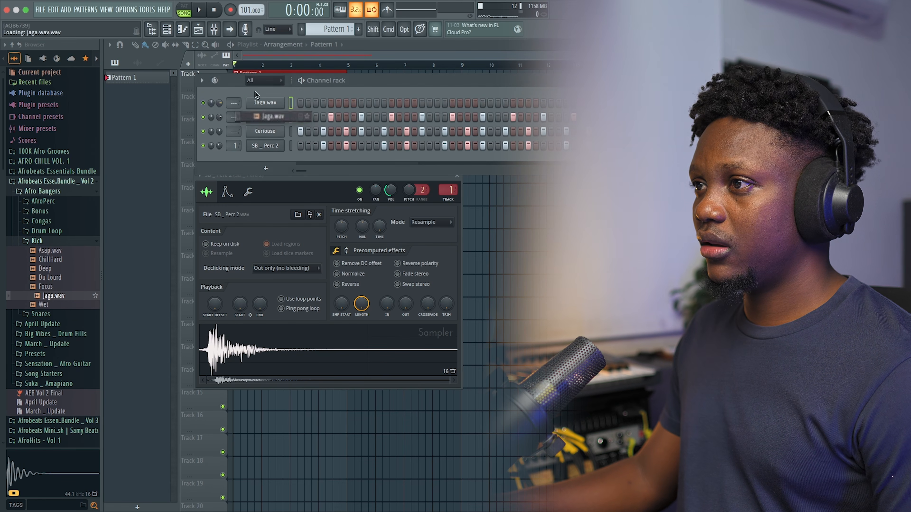
right_click(279, 103)
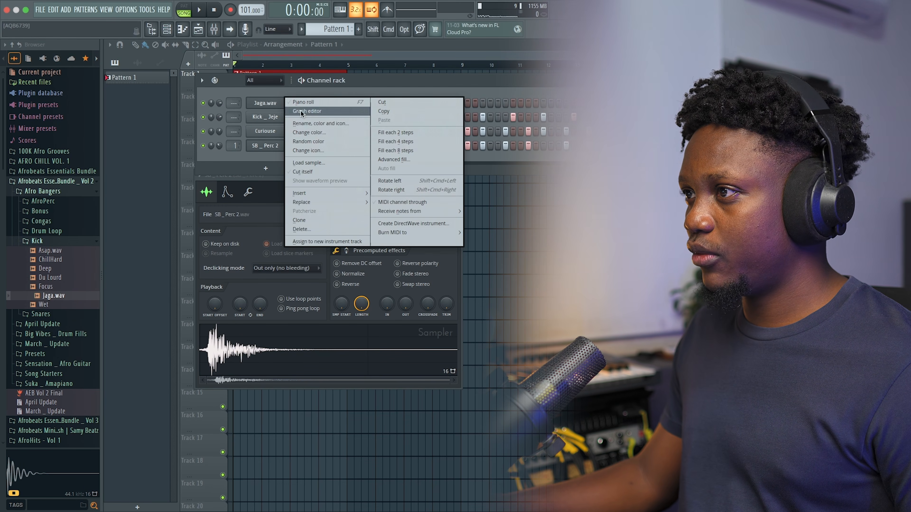
left_click(394, 142)
Step: Mute the Kick _ Jeje channel, listen to the beat, and replace the Jaga.wav sample with the Deep kick
left_click(203, 116)
key("space")
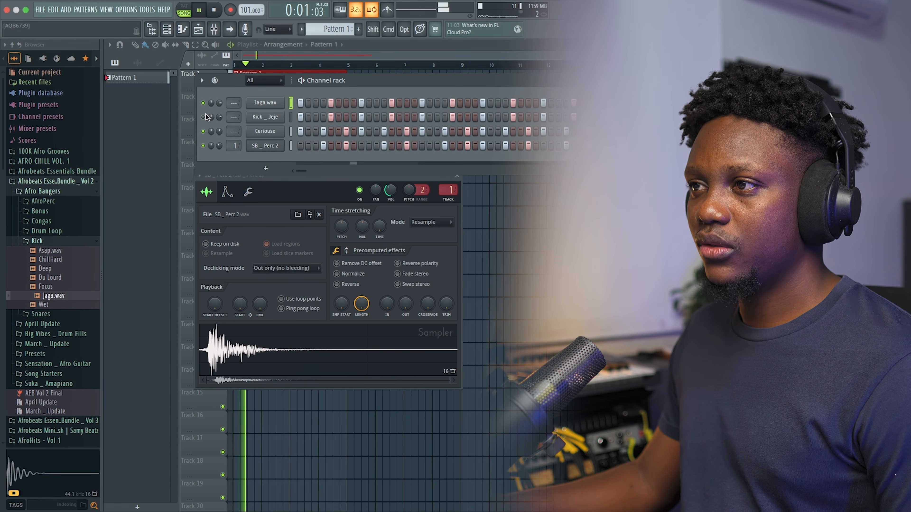
key("space")
left_click_drag(71, 272, 267, 104)
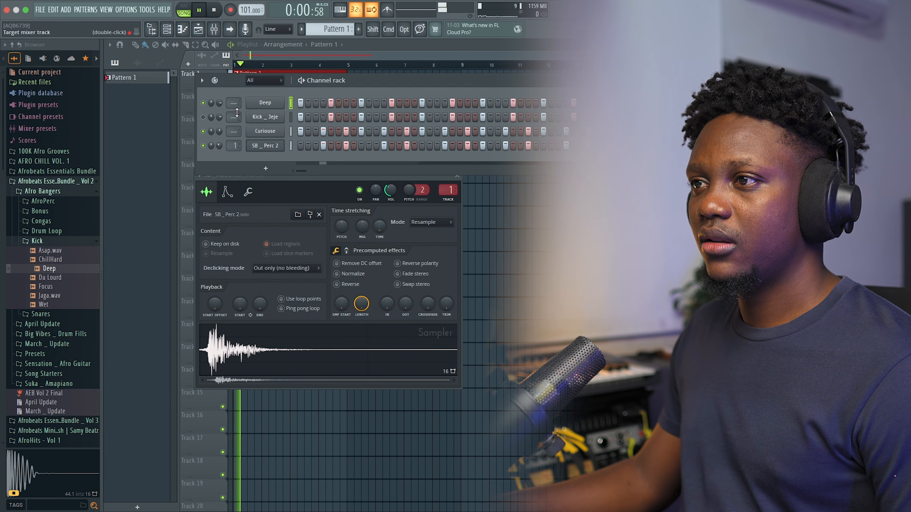
Step: Unmute the Kick _ Jeje channel, delete the Deep channel while listening to the beat, and stop playback
left_click(203, 116)
key("space")
right_click(259, 105)
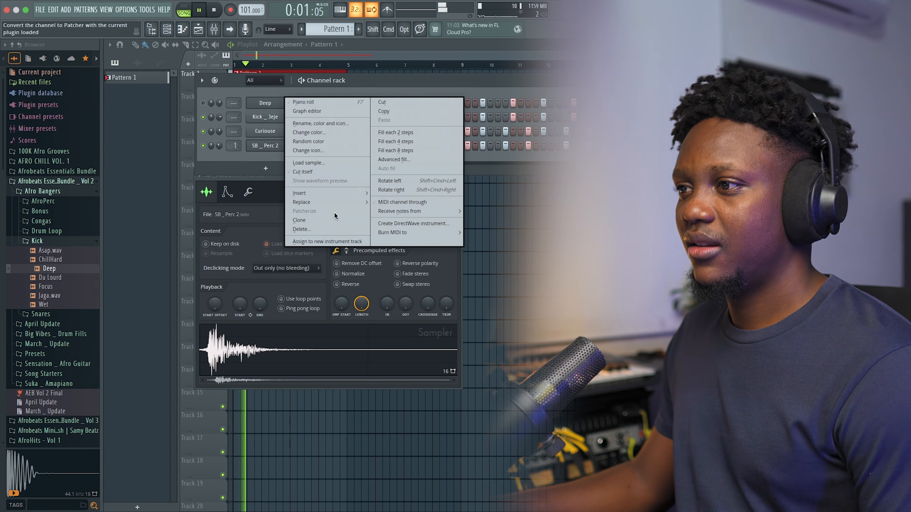
left_click(323, 228)
left_click(456, 265)
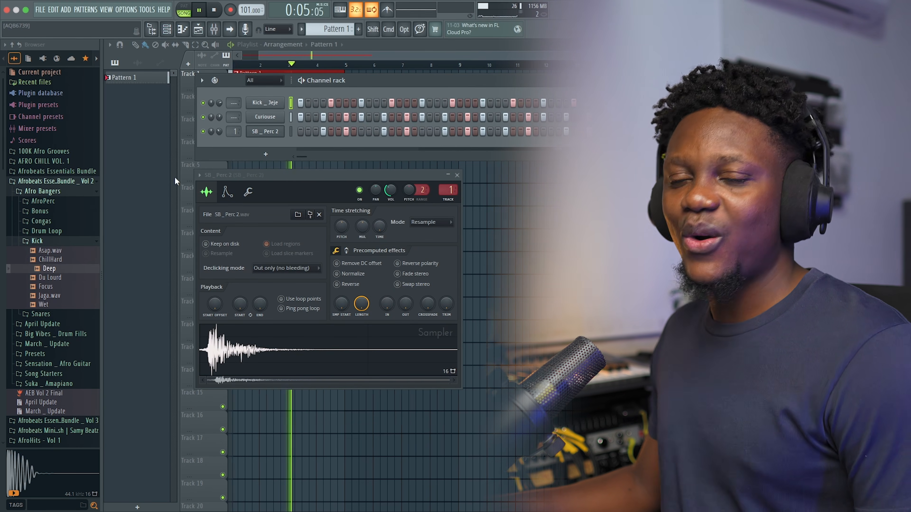
key("space")
Step: Add SB _ Conga 1 from the 100K Afro Grooves folder as a new channel with a hit on step 7
scroll(57, 196, "down", 1)
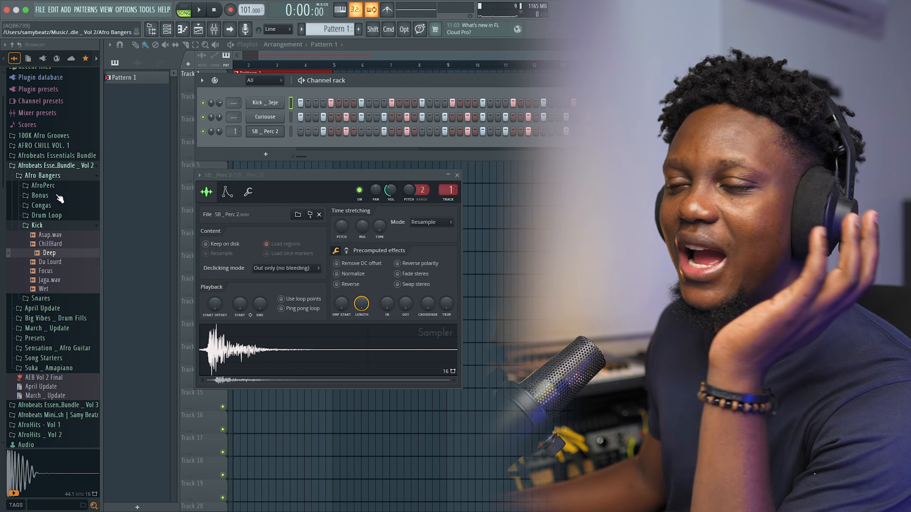
scroll(60, 198, "down", 1)
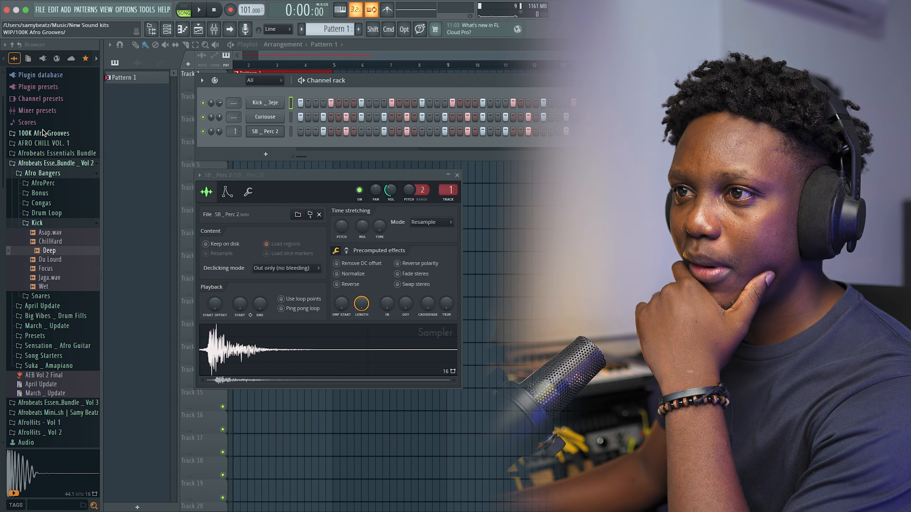
left_click(43, 132)
left_click(53, 143)
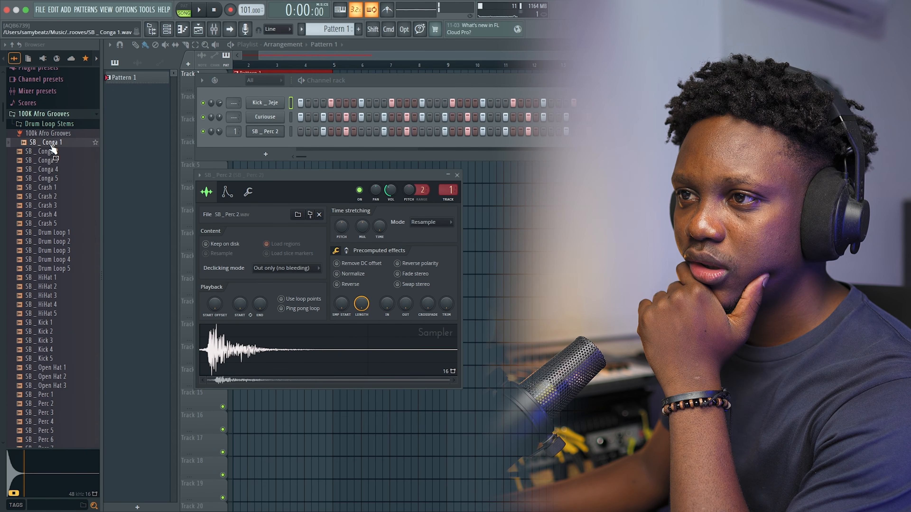
left_click_drag(58, 145, 300, 154)
left_click(346, 145)
Step: Add SB _ Conga 2 as a channel and alternate the two congas, repeating each every 16 steps, with Conga 2 starting on step 15
key("space")
left_click(407, 159)
left_click(468, 145)
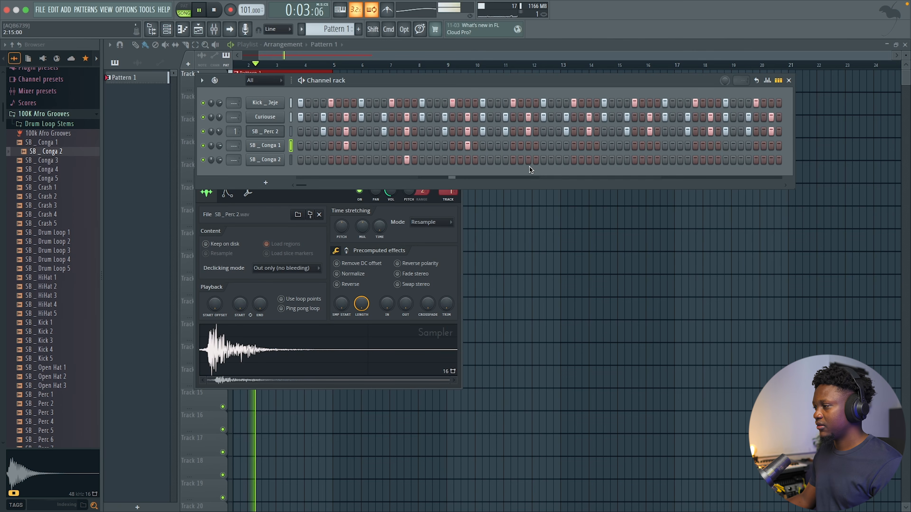
left_click(535, 161)
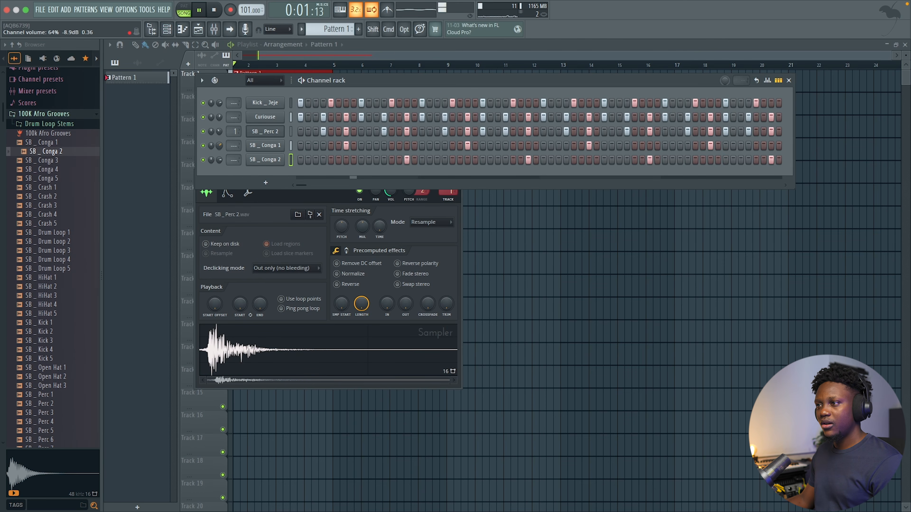
key("space")
Step: Try SB _ Conga 5 in place of SB _ Conga 2, compare by playback, and restore the SB _ Conga 2 sample
left_click(46, 178)
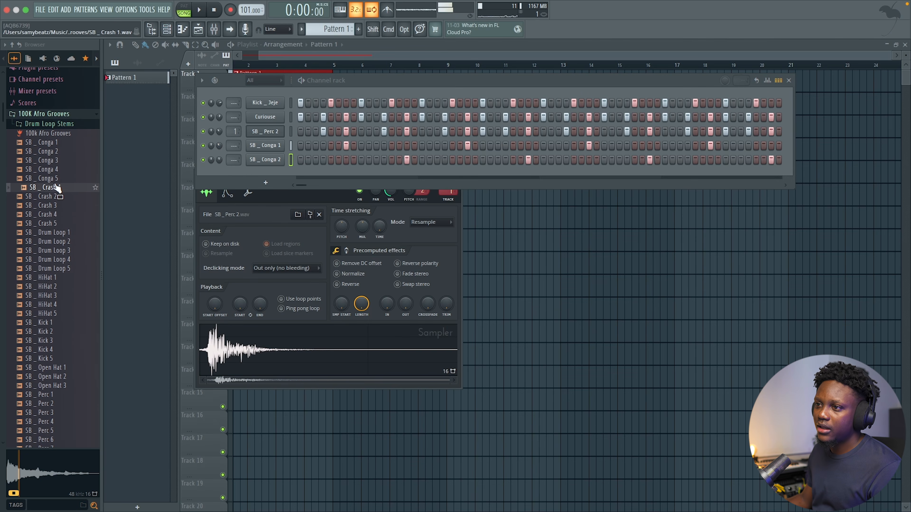
left_click_drag(46, 178, 280, 162)
key("space")
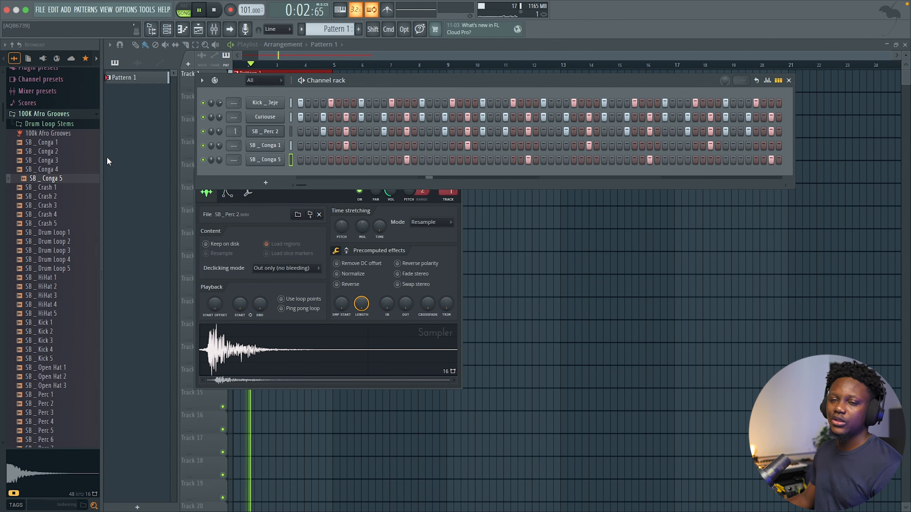
key("space")
left_click_drag(53, 151, 272, 161)
key("space")
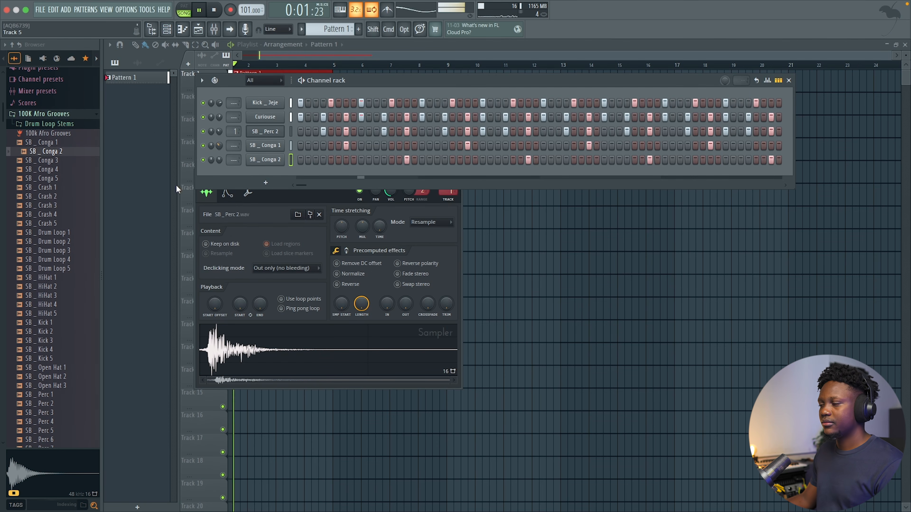
key("space")
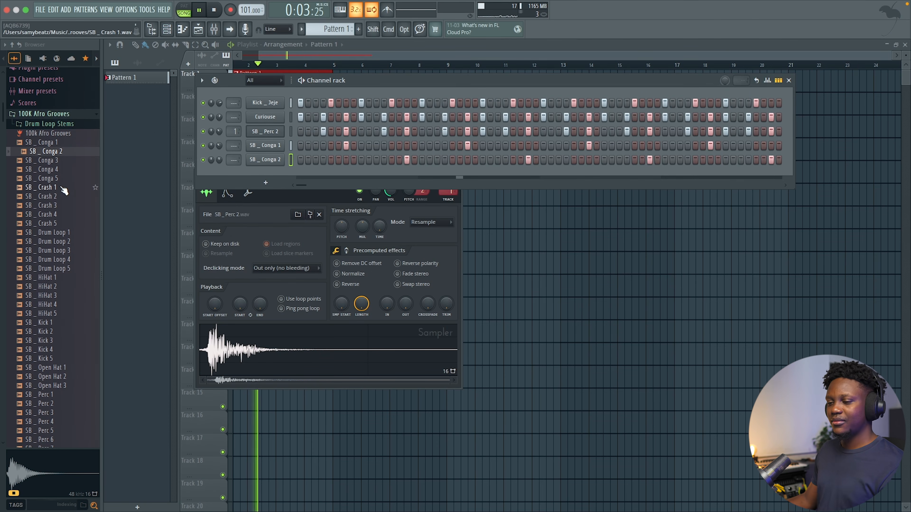
Step: Add Traditional High from the Afro Bangers Congas folder of Afrobeats Essentials Bundle Vol 2 as a new channel below SB _ Conga 2
scroll(60, 188, "down", 13)
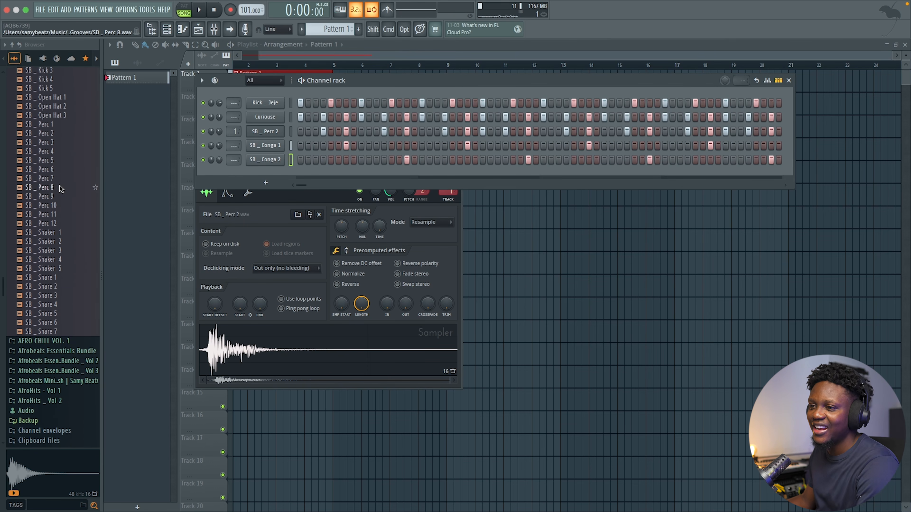
scroll(60, 188, "down", 3)
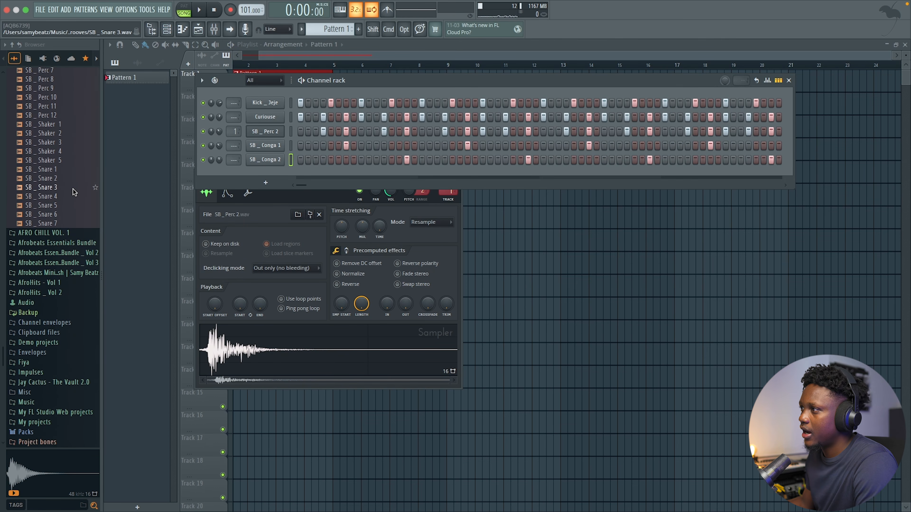
scroll(73, 192, "up", 20)
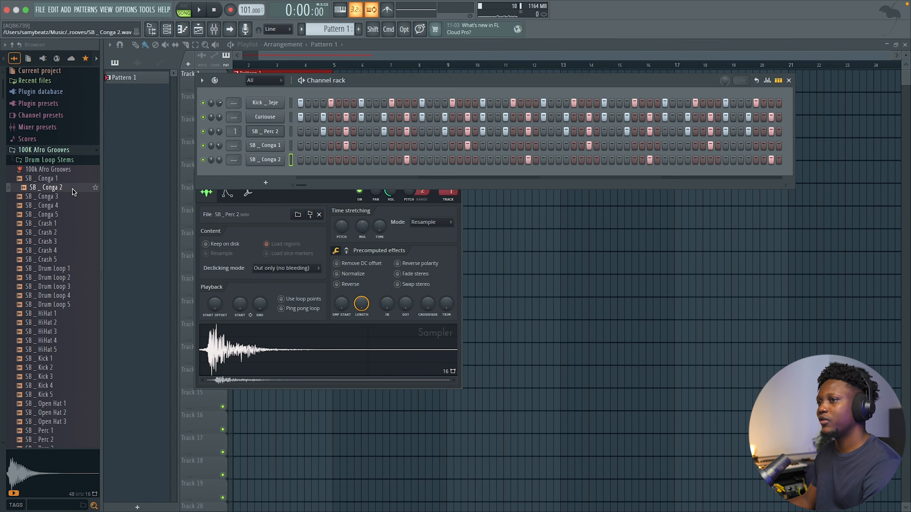
left_click(54, 150)
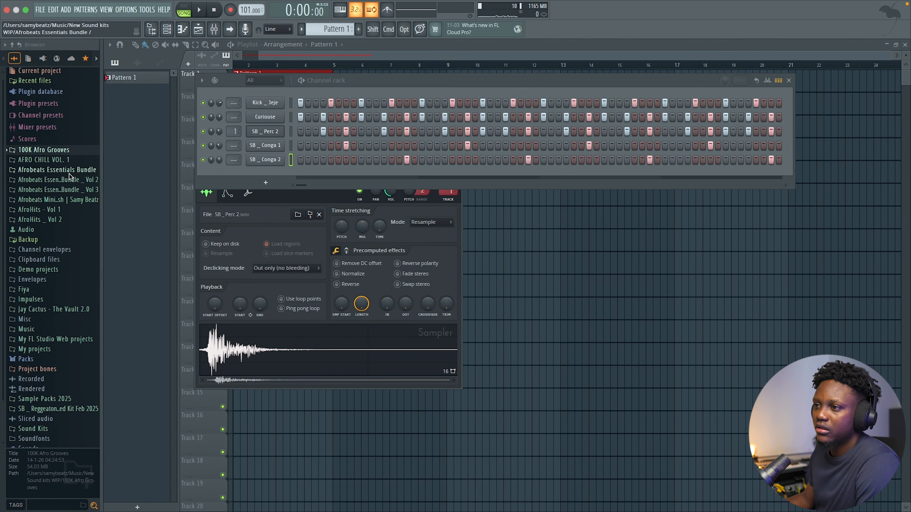
left_click(64, 179)
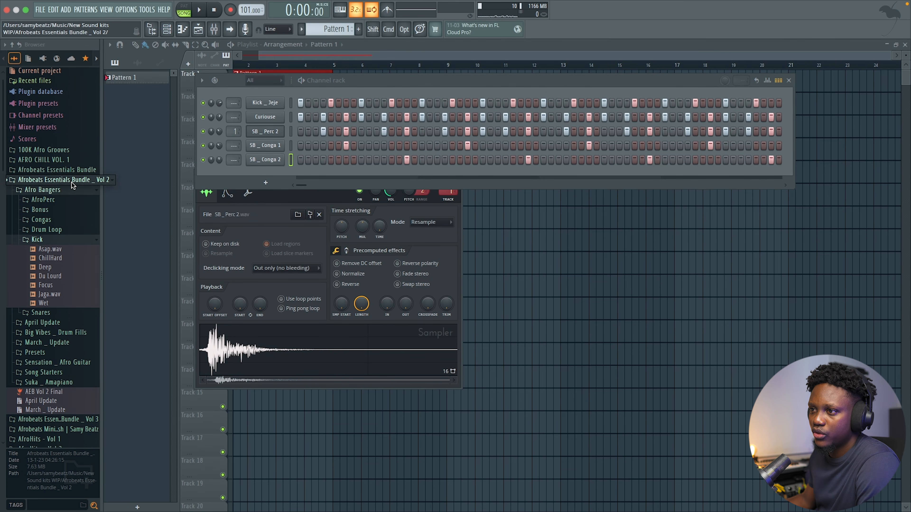
left_click(42, 201)
left_click(64, 220)
left_click(62, 238)
left_click_drag(210, 220, 304, 181)
Step: Place Traditional High hits on steps 18 and 50 and lower the channel volume to 41% during playback
key("space")
key("space")
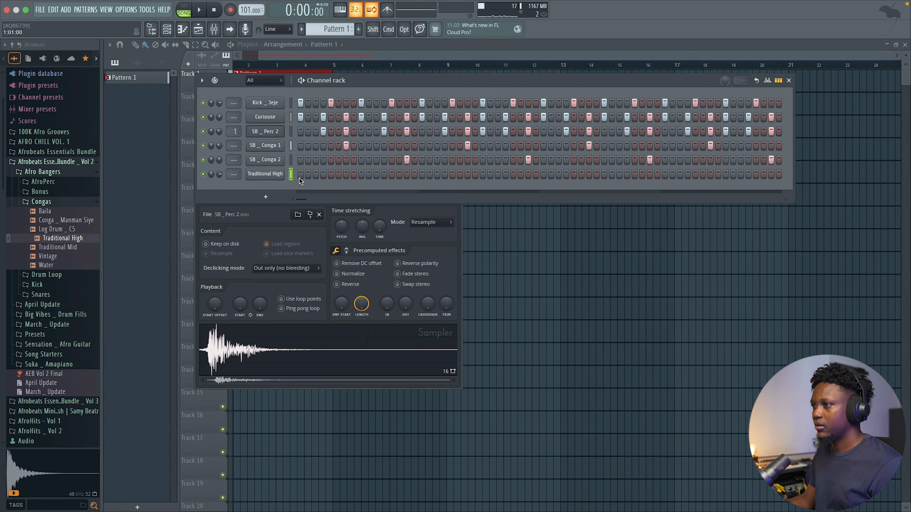
left_click(429, 174)
left_click(672, 173)
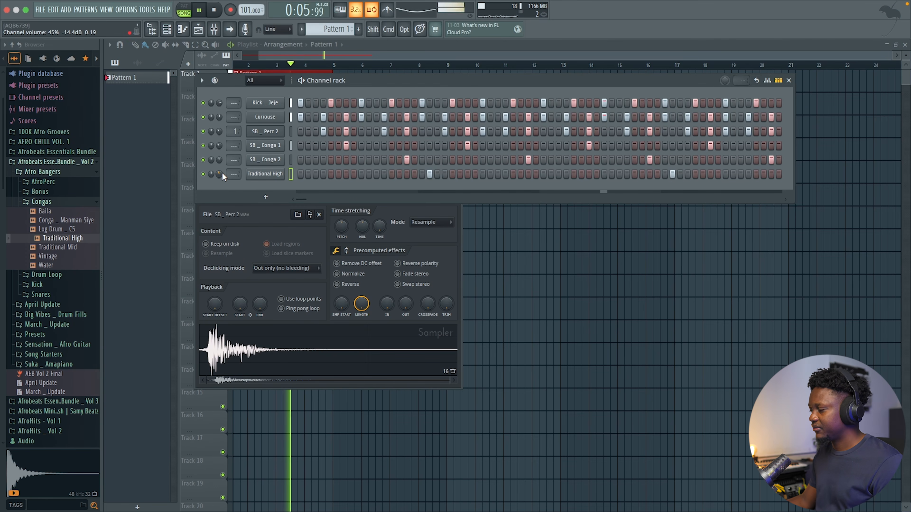
key("space")
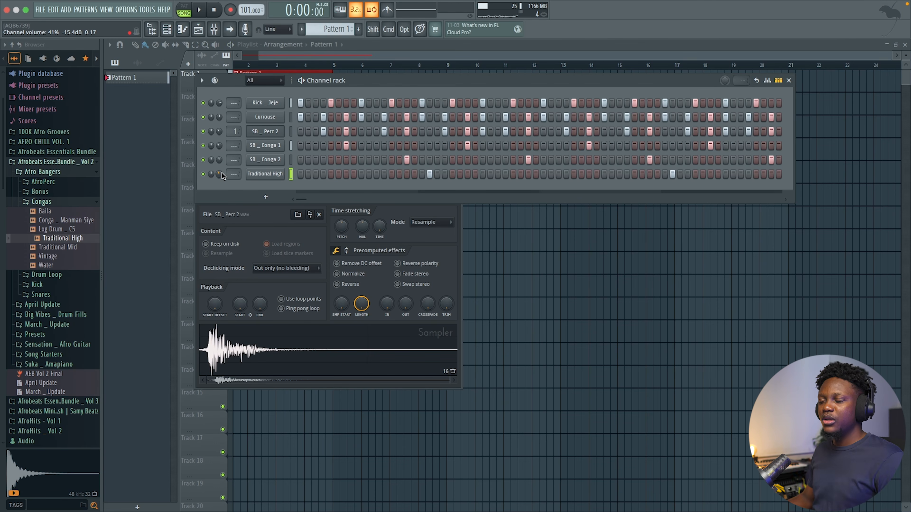
key("space")
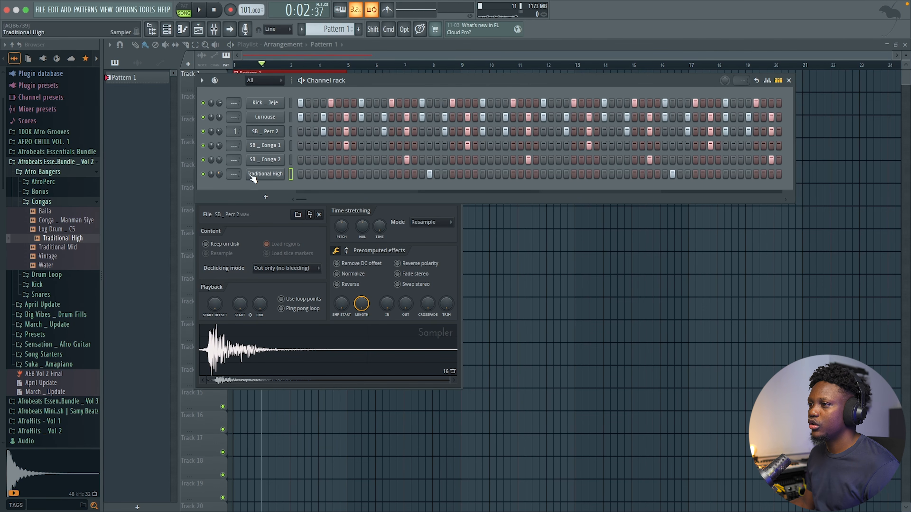
Step: Open Traditional High in the piano roll and add a C5 note at 2:01:20, just ahead of the bar 2 hit
right_click(259, 175)
left_click(305, 172)
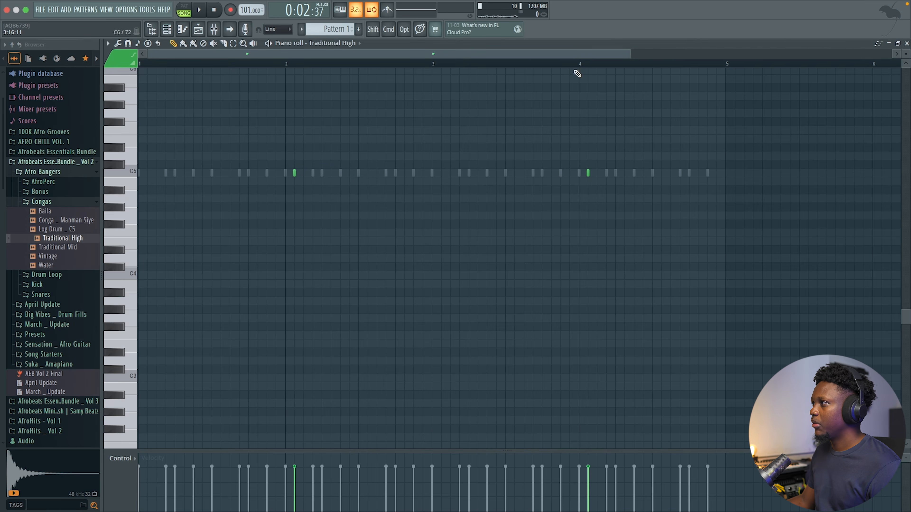
left_click_drag(637, 57, 303, 57)
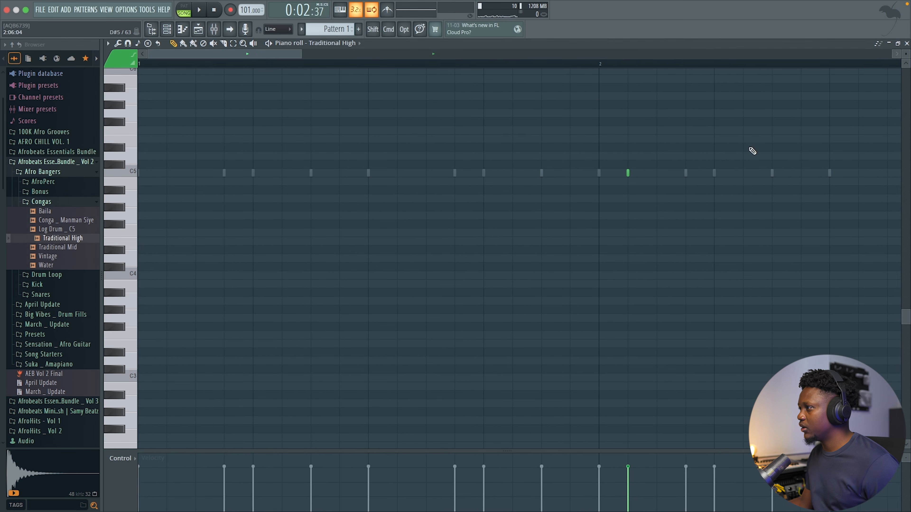
left_click(613, 163)
left_click_drag(643, 163, 639, 174)
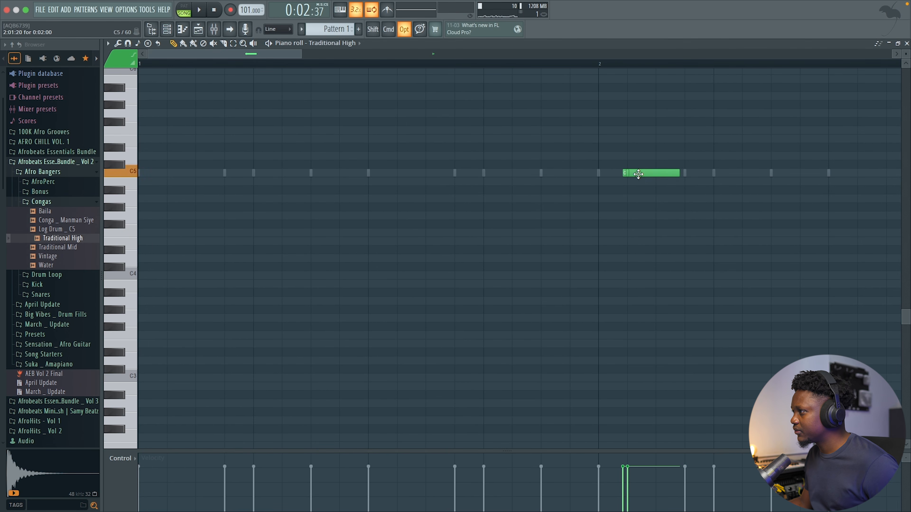
Step: Nudge the original bar 2 Traditional High hit slightly later, listen to the double hit, and close the piano roll
left_click(538, 65)
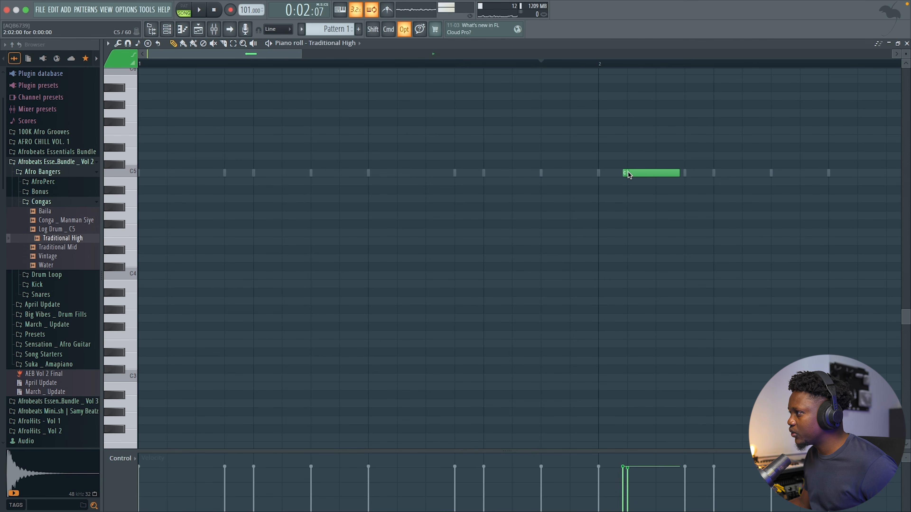
key("space")
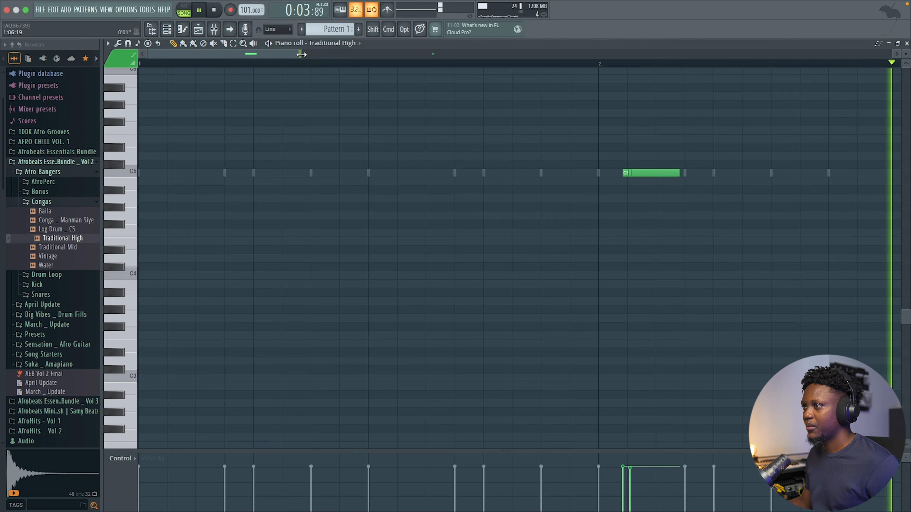
left_click_drag(302, 54, 630, 54)
key("space")
left_click(907, 43)
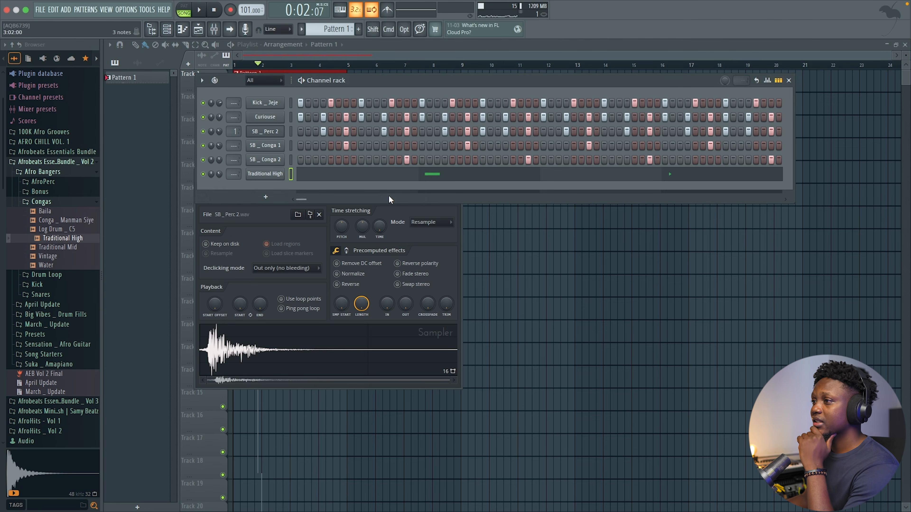
Step: Examine the Traditional High and SB _ Perc 2 samples in their channel settings, close the windows, and play back the groove
left_click(262, 174)
left_click(326, 316)
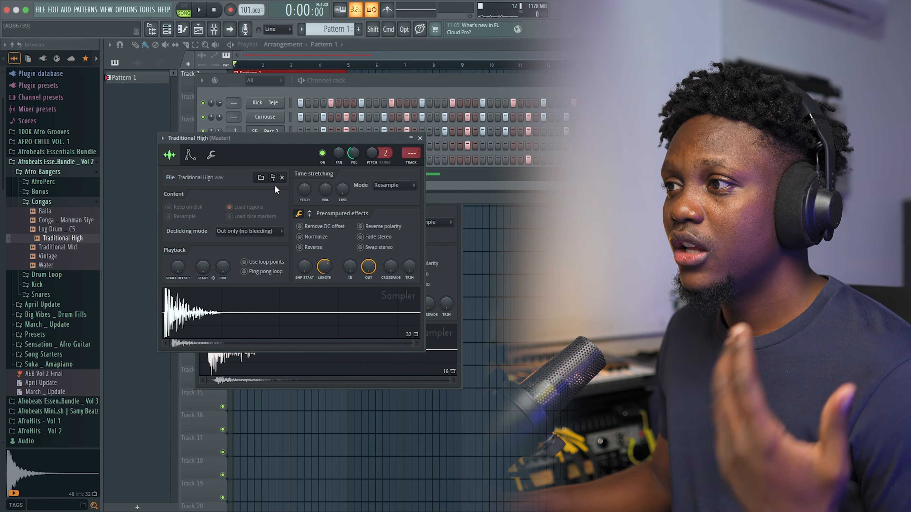
left_click(420, 138)
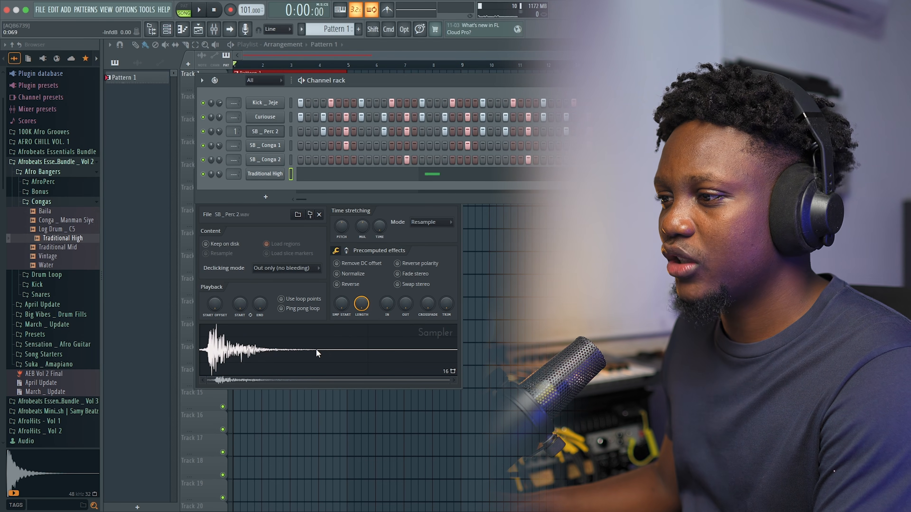
left_click(316, 349)
left_click(456, 174)
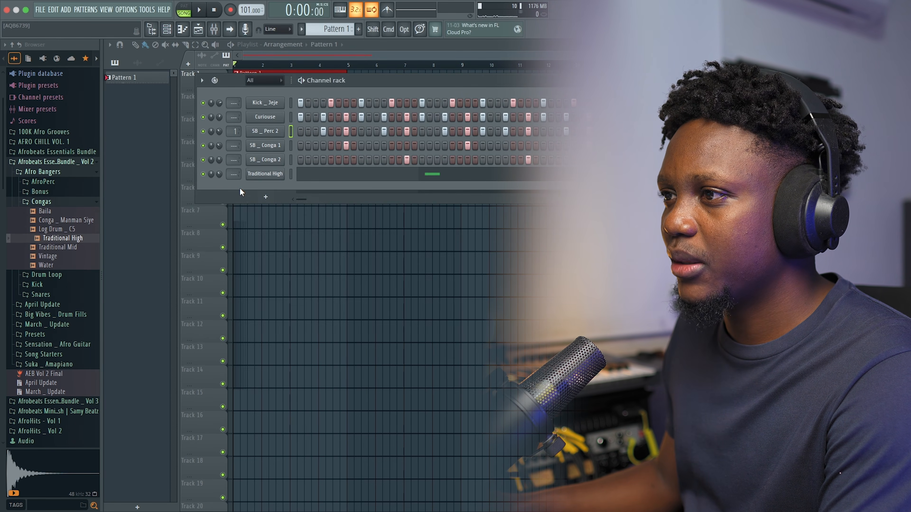
left_click(266, 174)
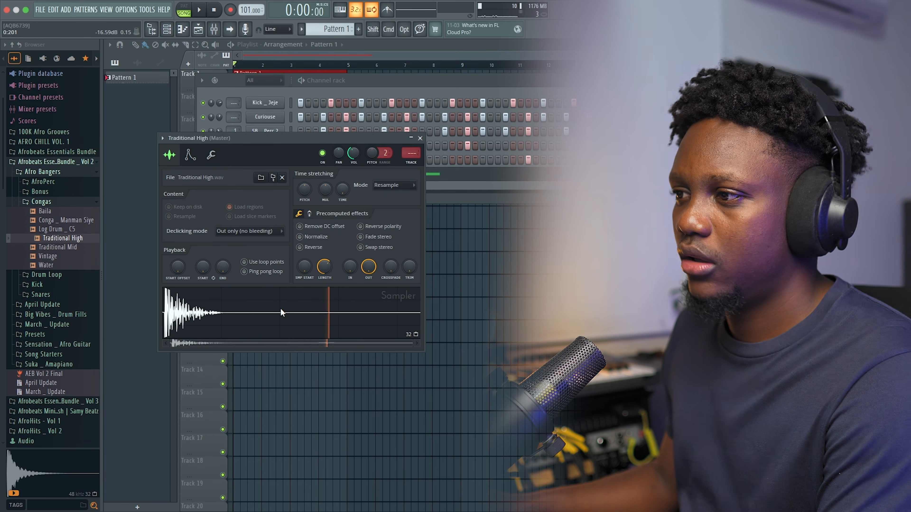
left_click(419, 139)
key("space")
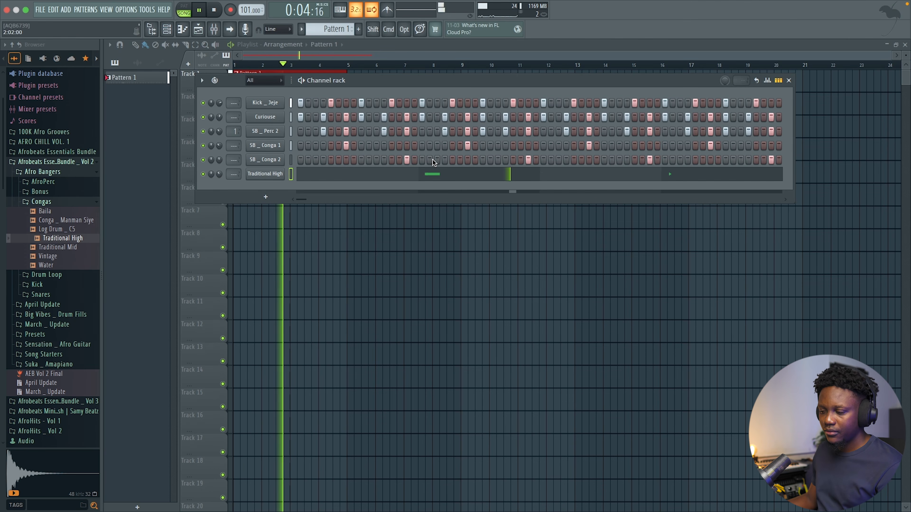
key("space")
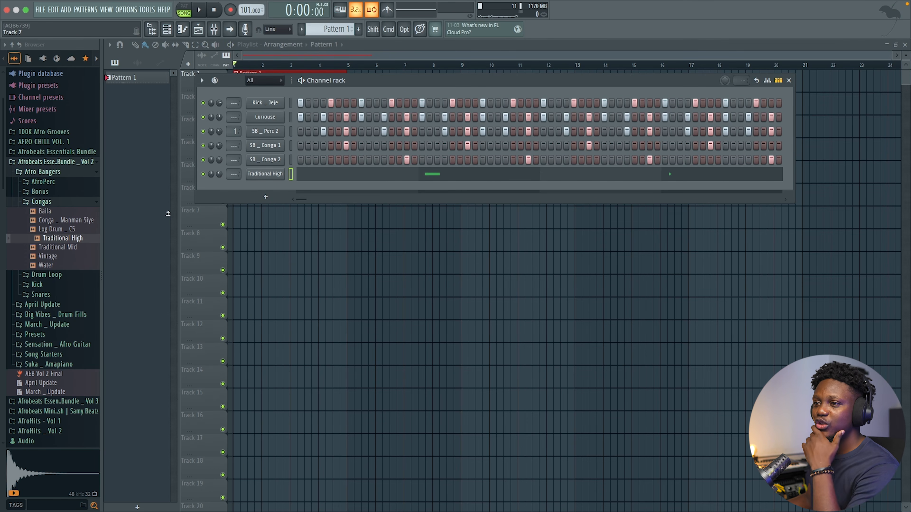
Step: Audition samples in the Afro Bangers Snares folder and add Only as a new channel below Traditional High
left_click(52, 294)
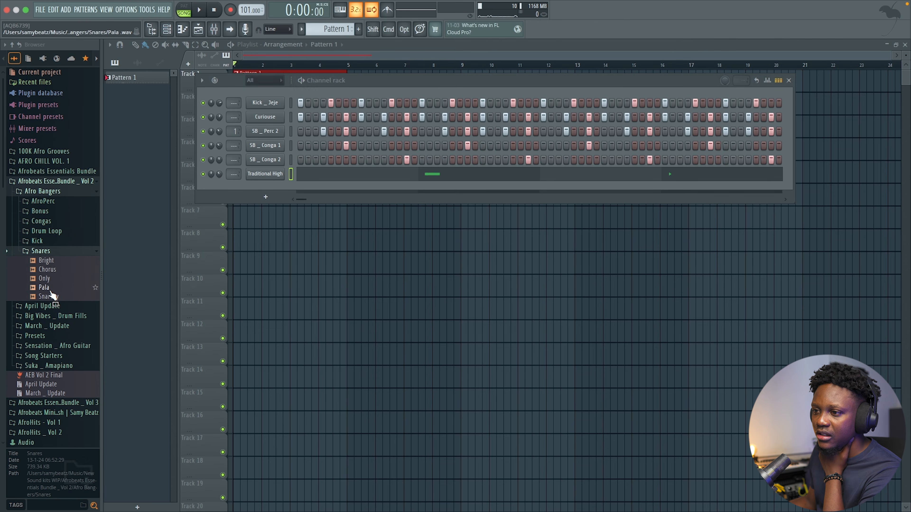
left_click(58, 272)
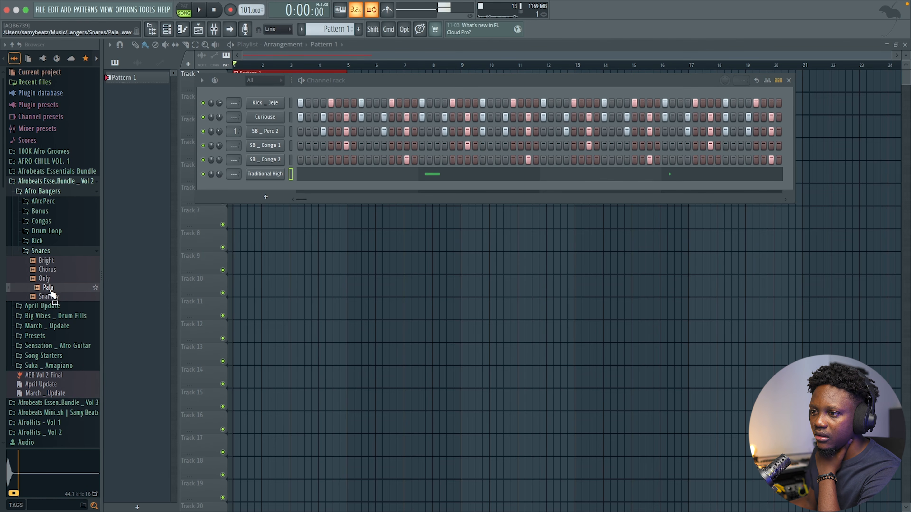
left_click_drag(277, 187, 257, 195)
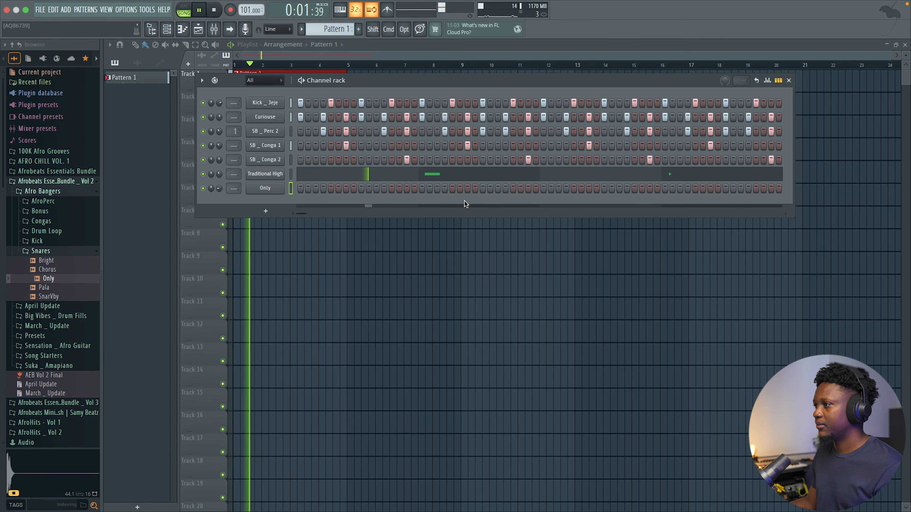
Step: Place an Only snare hit on step 23, lower the Only channel's volume to 59%, and play back the groove
key("space")
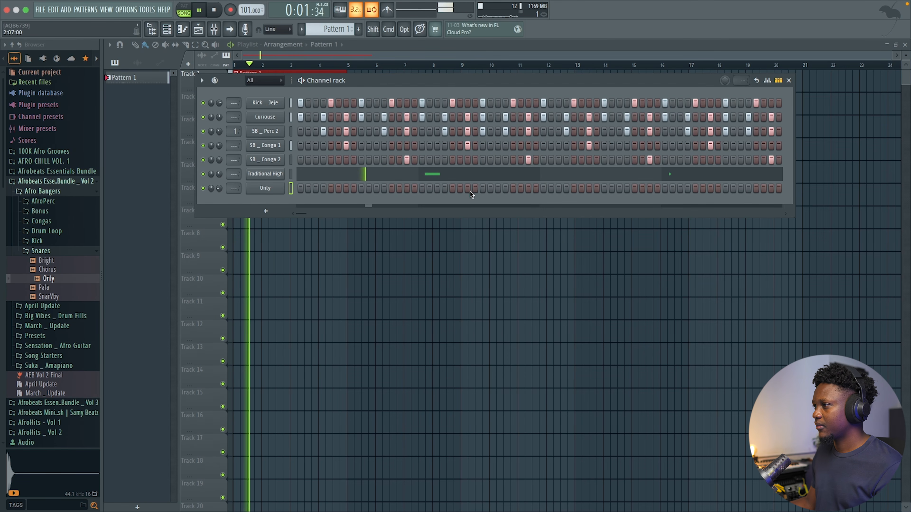
left_click(469, 189)
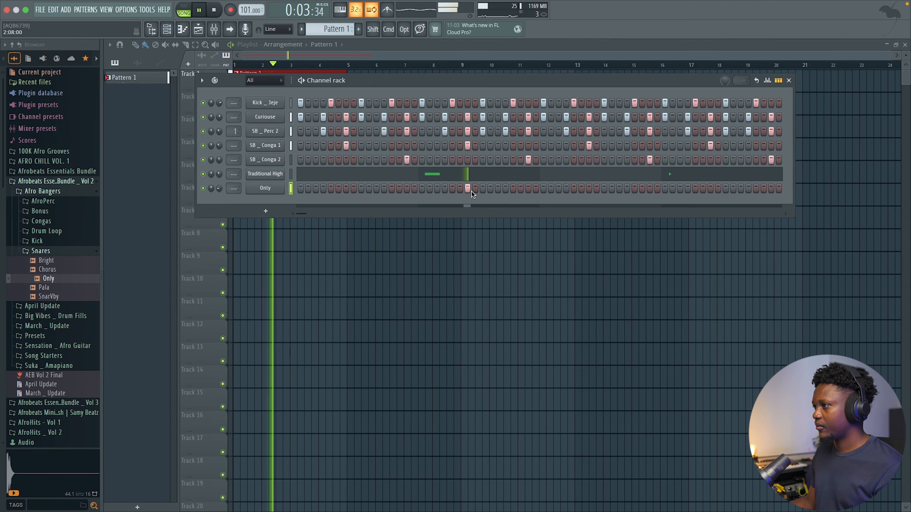
key("space")
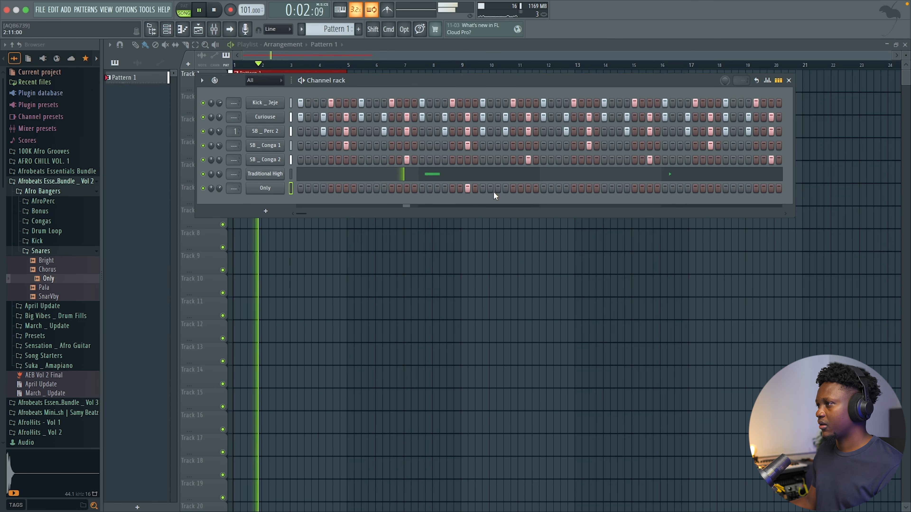
left_click(264, 188)
key("space")
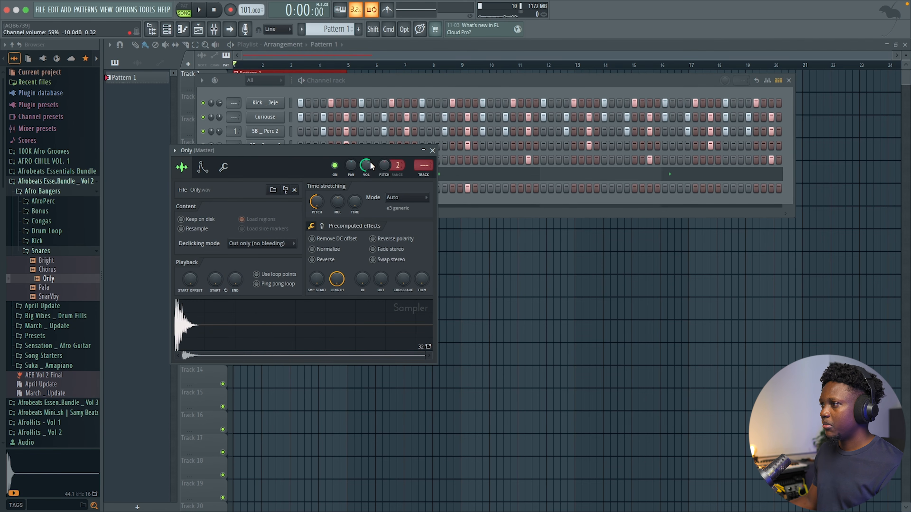
left_click(433, 150)
key("space")
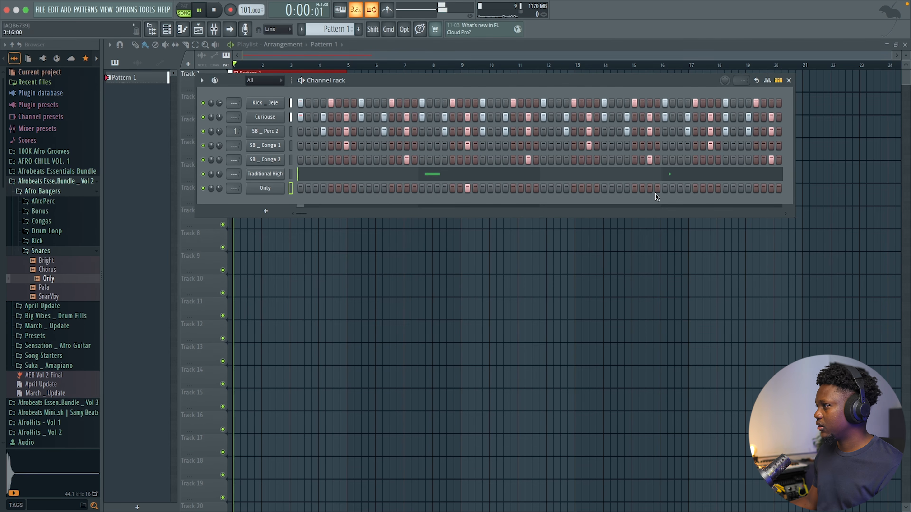
Step: Add a second Only hit in bar 4 and shift the two hits to steps 27 and 59 during playback
left_click(710, 190)
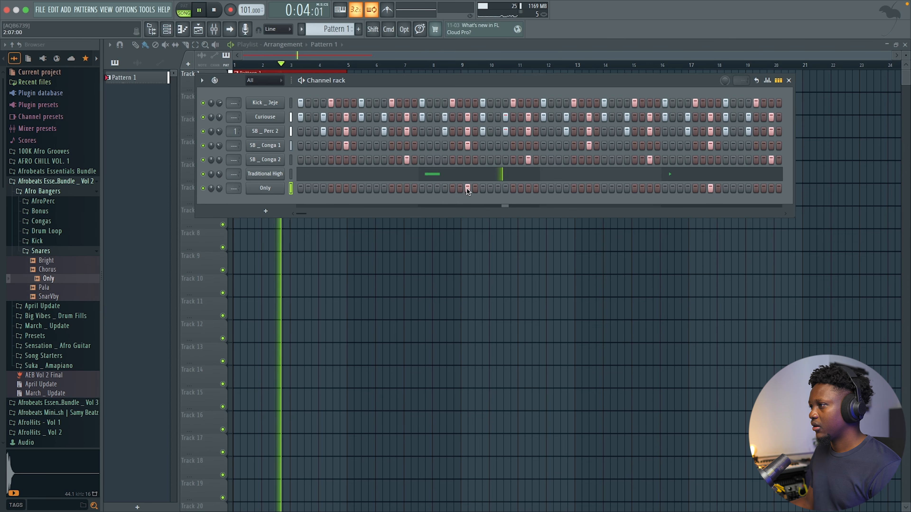
key("space")
left_click(498, 189)
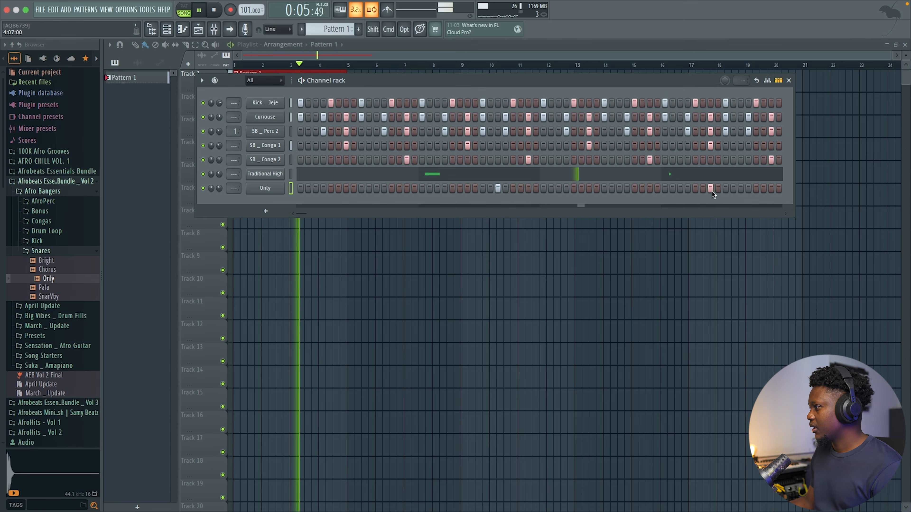
key("space")
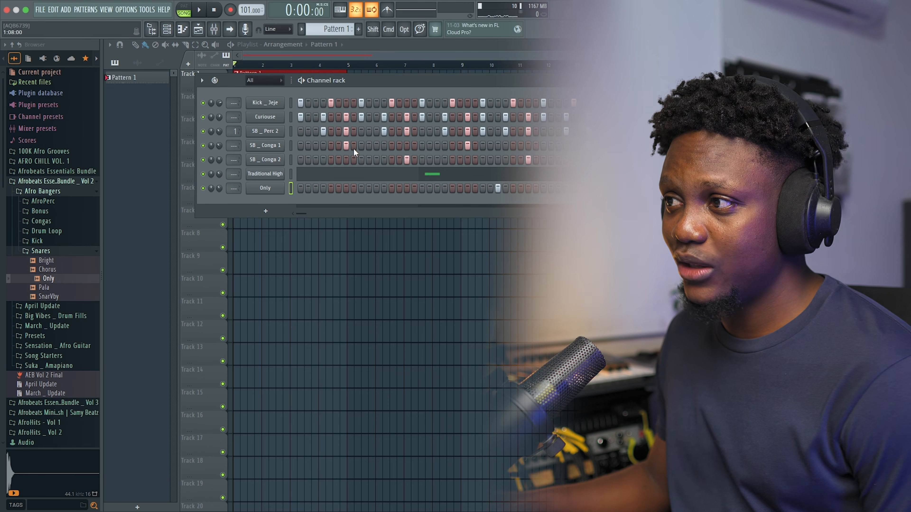
Step: Play back the groove and toggle the SB _ Perc 2 channel to hear its part in the mix
key("space")
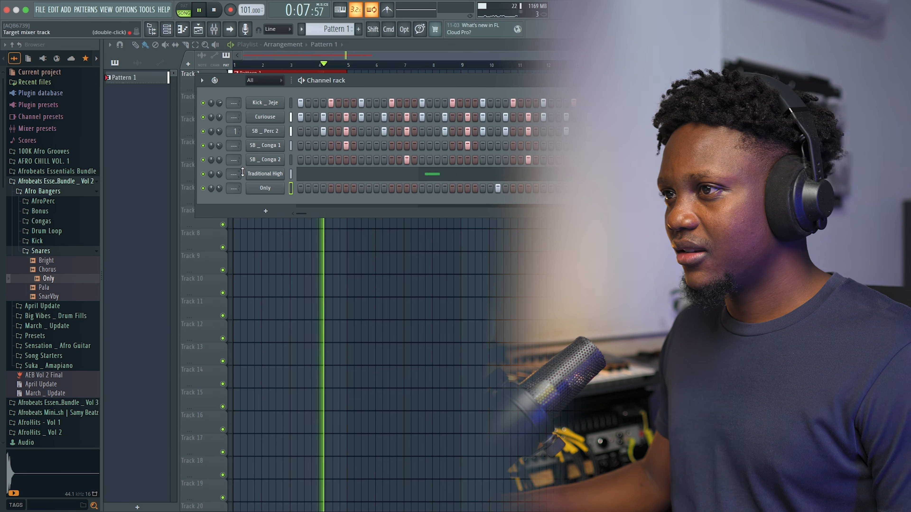
key("space")
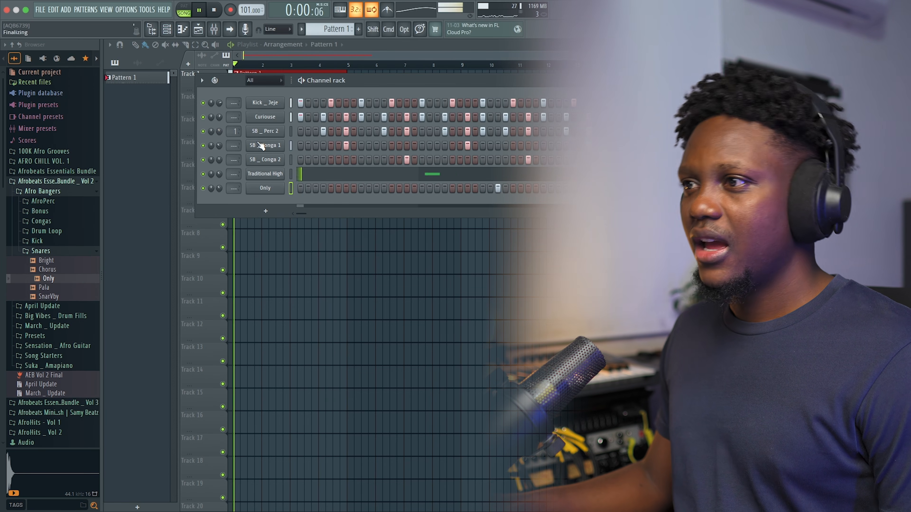
left_click(204, 131)
key("space")
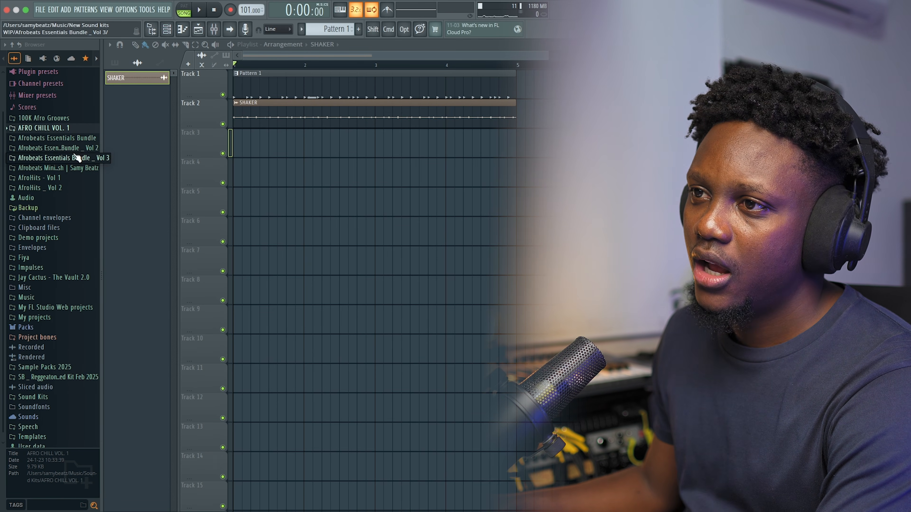
Step: Audition samples in the Vol 2 bundle's AfroPerc folder and add Frap as a new channel in the channel rack
scroll(77, 160, "up", 1)
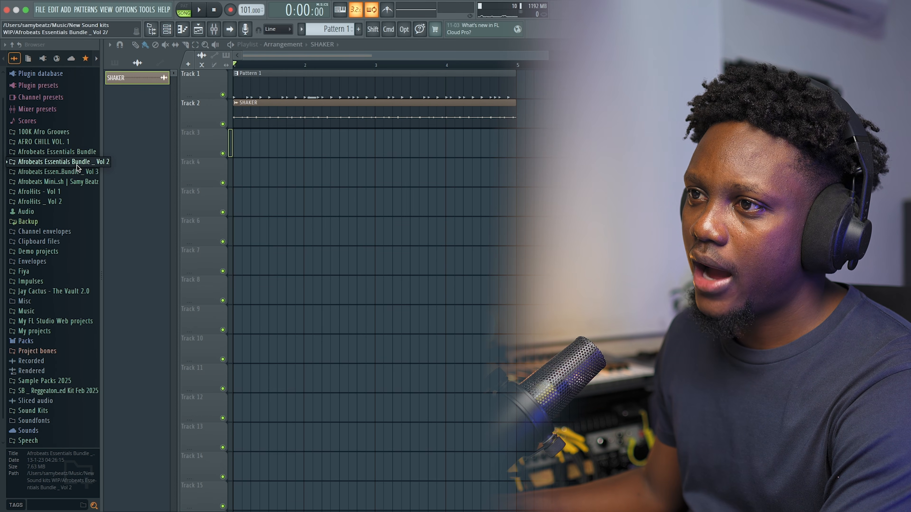
left_click(62, 161)
left_click(51, 182)
left_click(44, 254)
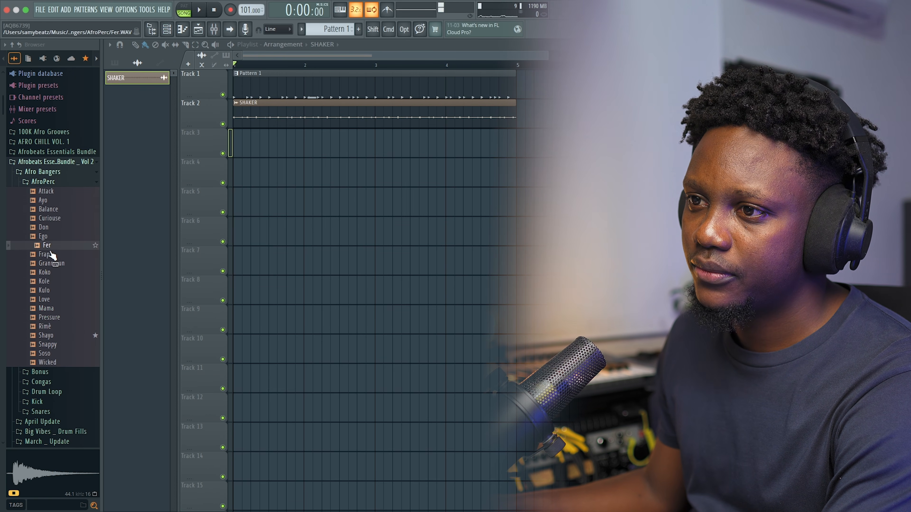
left_click(166, 32)
left_click_drag(50, 256, 305, 132)
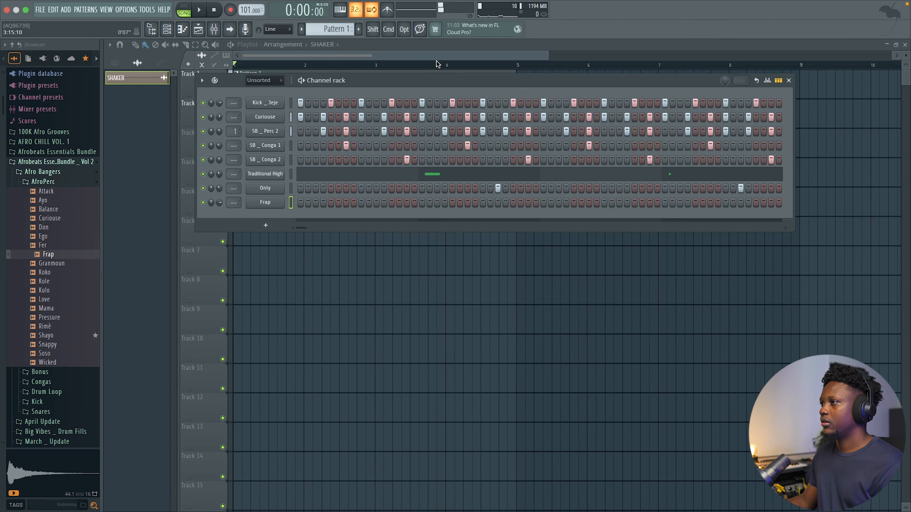
Step: Play the song from the middle of bar 3 and place a Frap hit on step 55
left_click(407, 67)
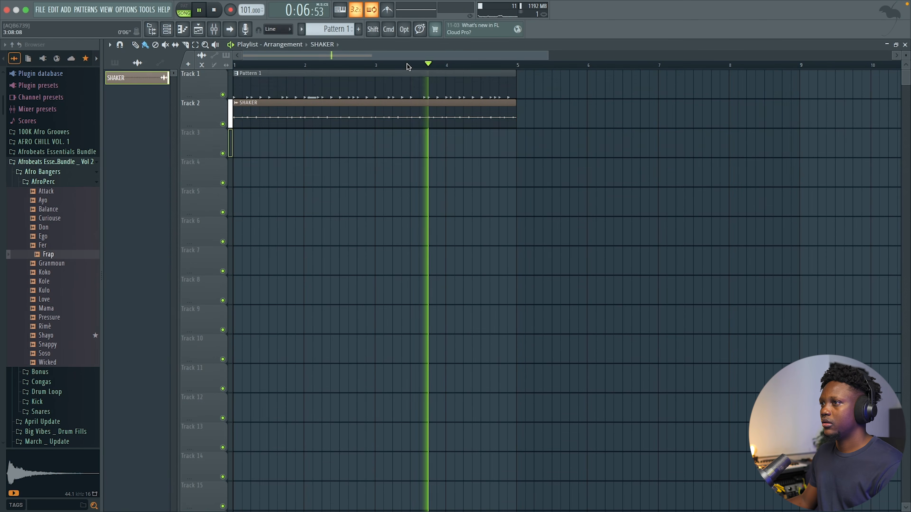
left_click(167, 31)
key("space")
key("space")
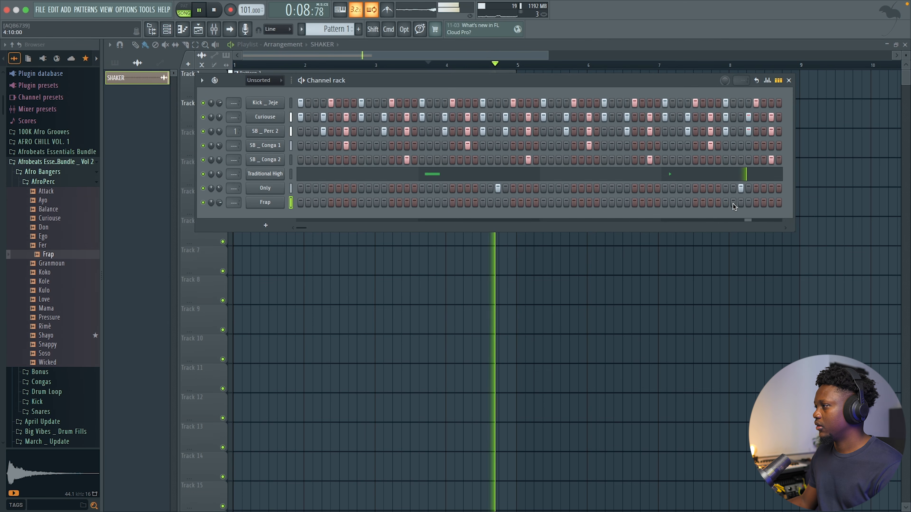
left_click(711, 203)
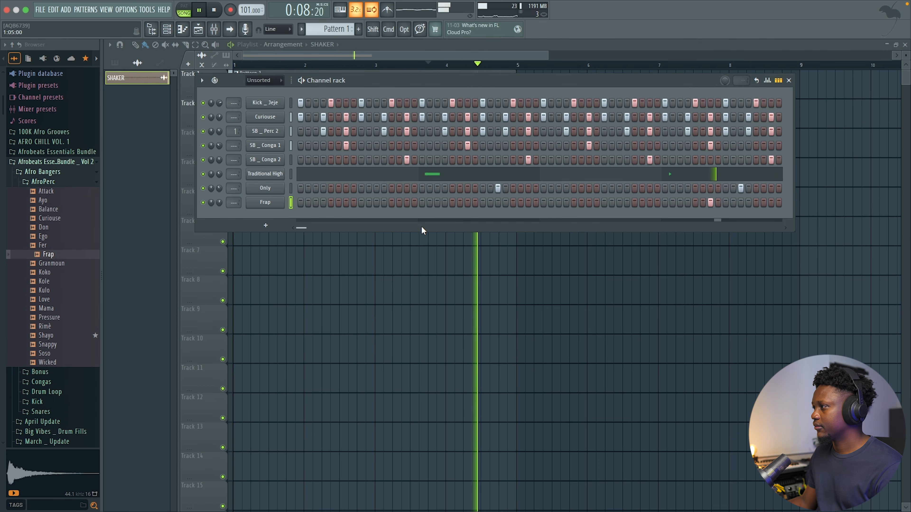
key("space")
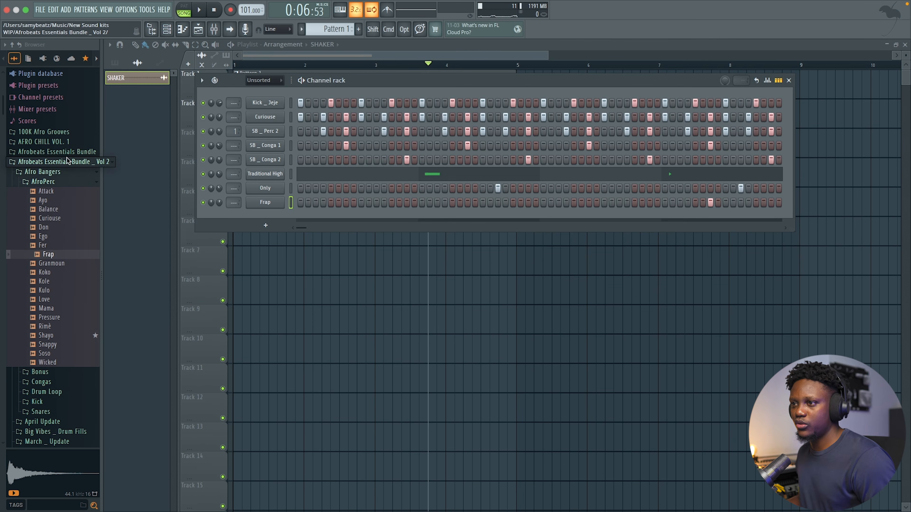
Step: Add AfroPerc _ Impactfull from the Afrobeats Essentials Bundle's AfroVibes AfroPercs folder as a new channel below Frap
left_click(53, 151)
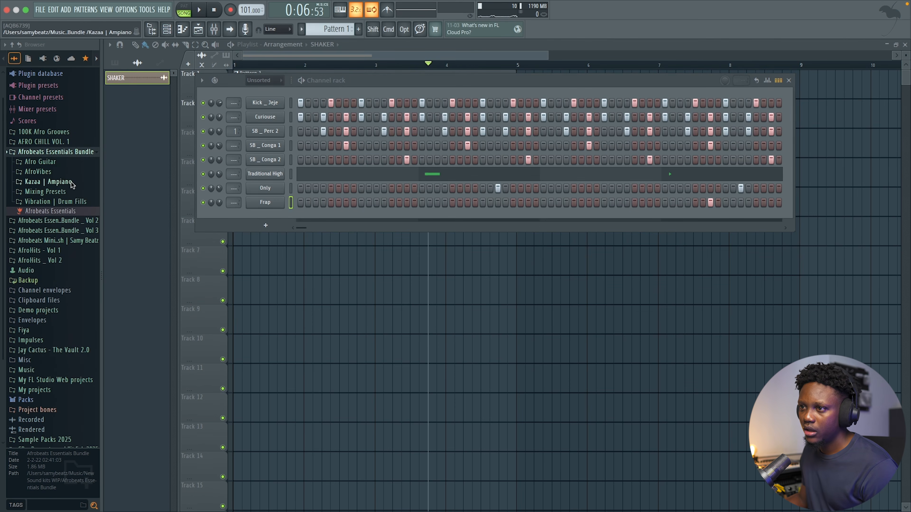
left_click(38, 172)
left_click(47, 192)
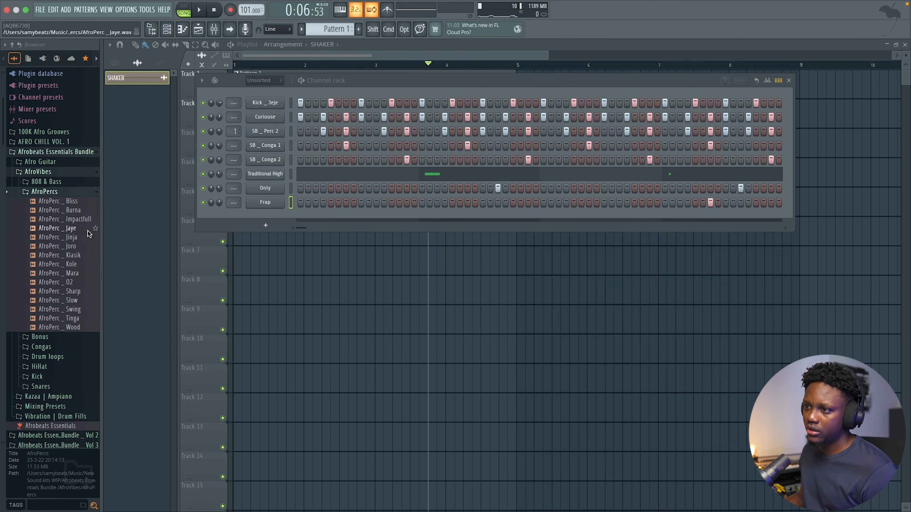
left_click_drag(312, 241, 269, 215)
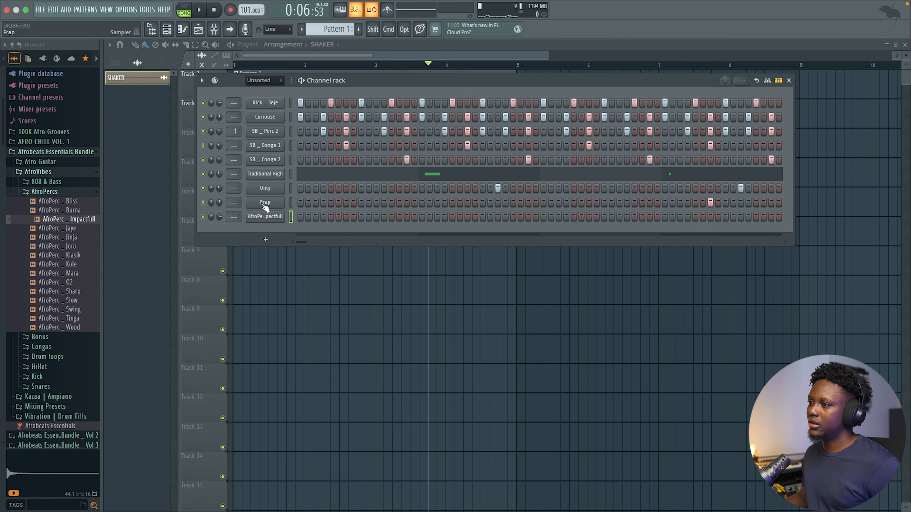
left_click(273, 220)
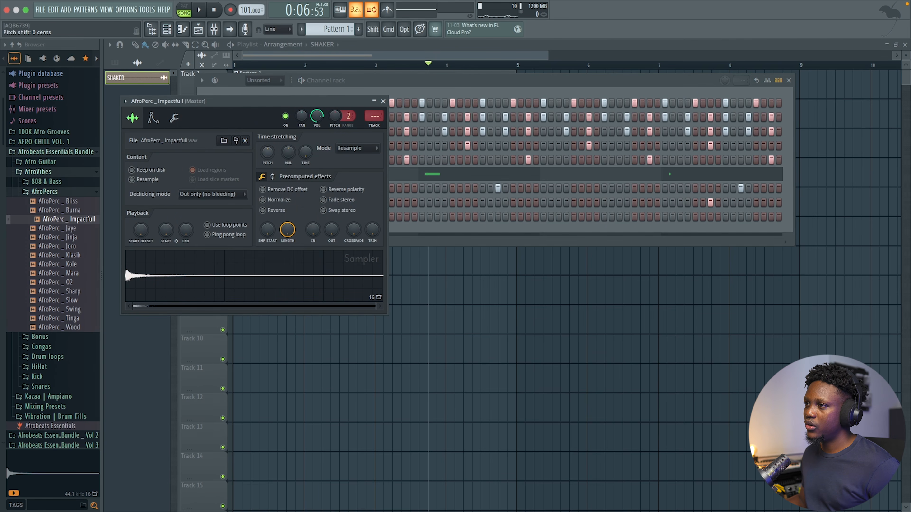
left_click(383, 102)
key("space")
left_click(740, 216)
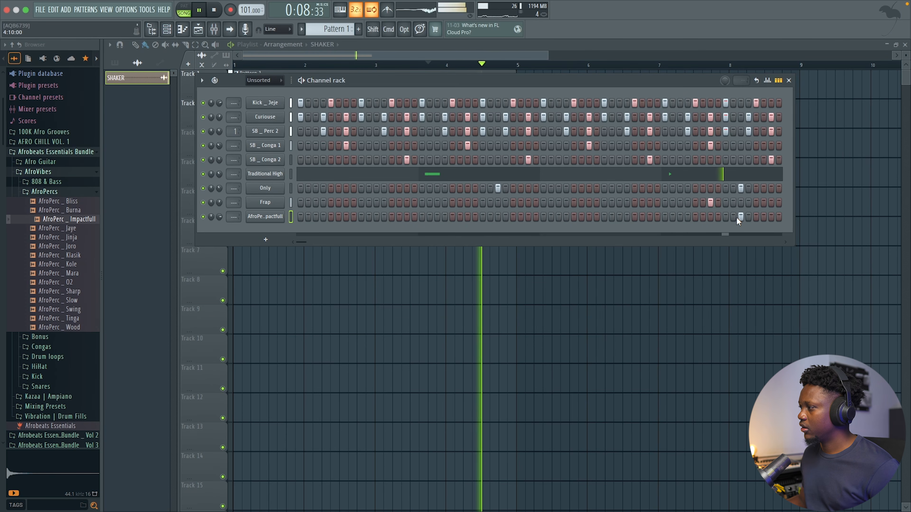
key("space")
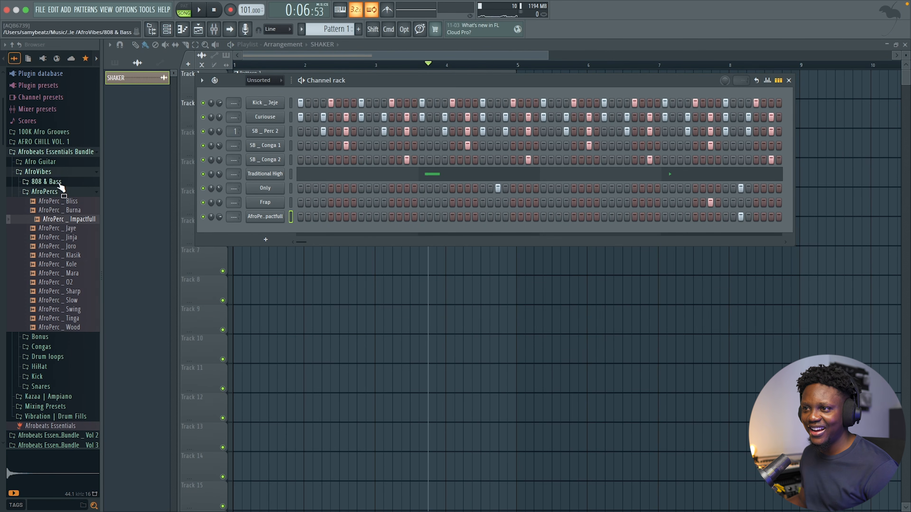
Step: Add Clap Verb from the AfroVibes Bonus folder as an audio clip at bar 1 of playlist Track 3
left_click(51, 173)
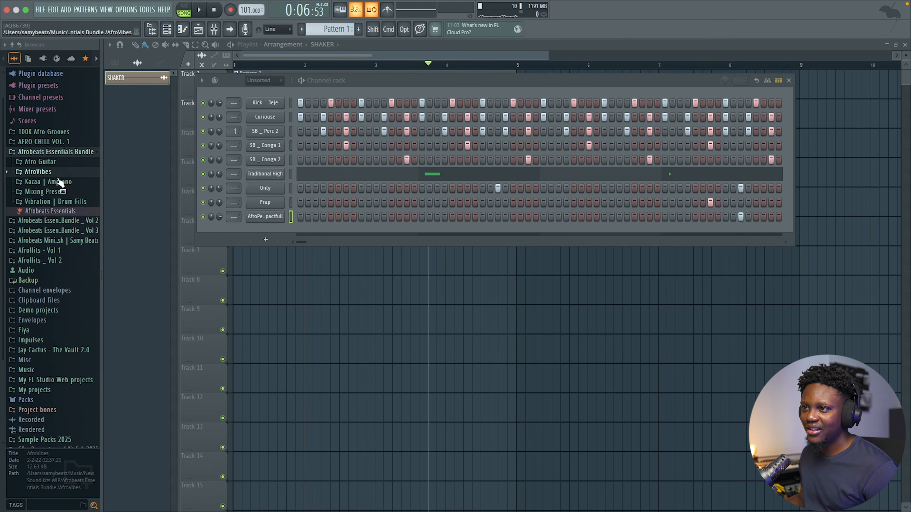
left_click(48, 173)
left_click(44, 191)
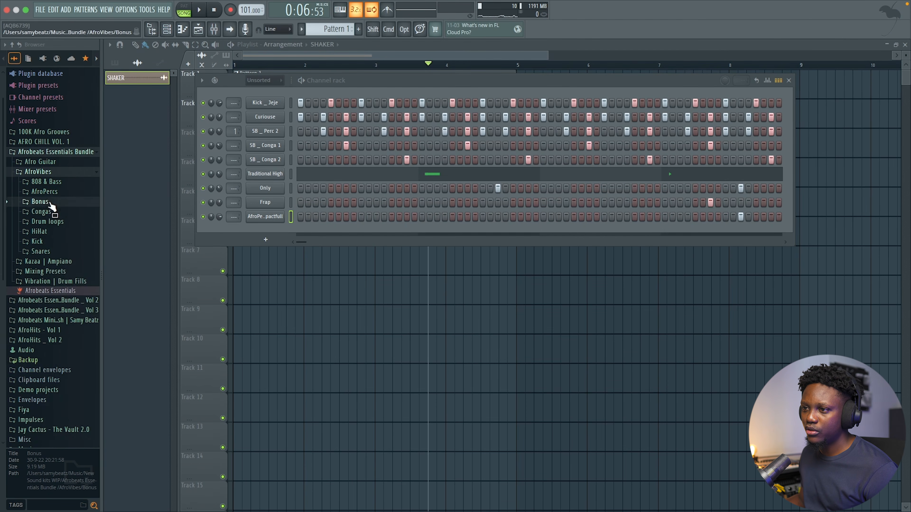
left_click(37, 201)
left_click_drag(58, 222, 315, 271)
left_click_drag(367, 250, 265, 134)
Step: Lower the Clap Verb clip's channel volume to 10% while the arrangement plays, and close its settings
double_click(289, 140)
scroll(334, 131, "down", 10)
key("space")
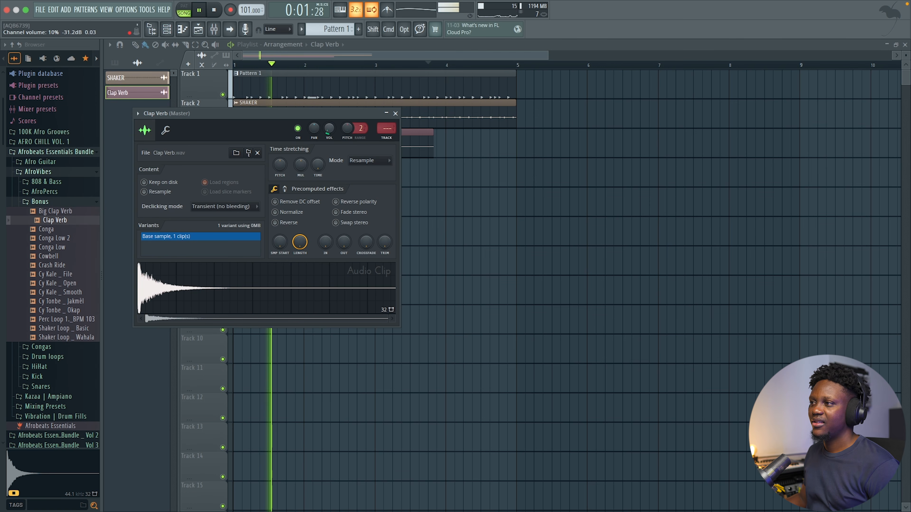
left_click(394, 114)
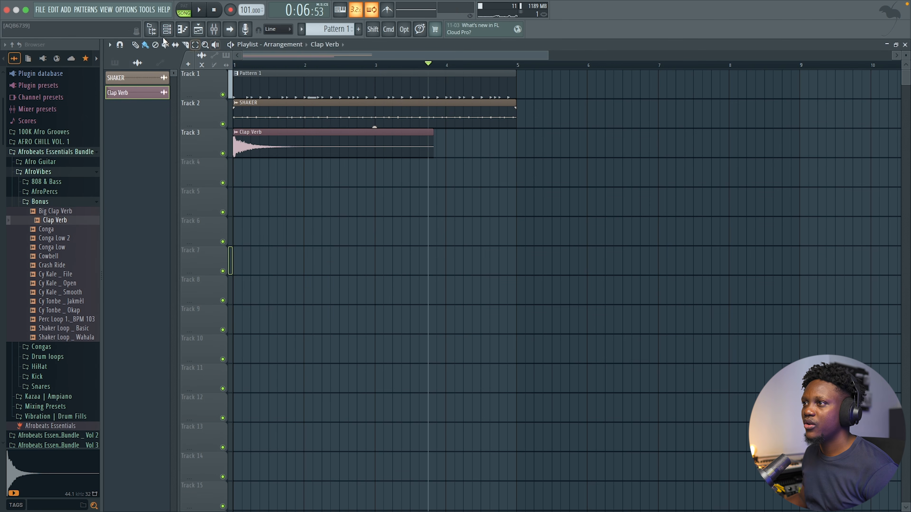
Step: Display all channels in the channel rack, lower AfroPerc _ Impactfull's volume during playback, and close the rack
left_click(166, 31)
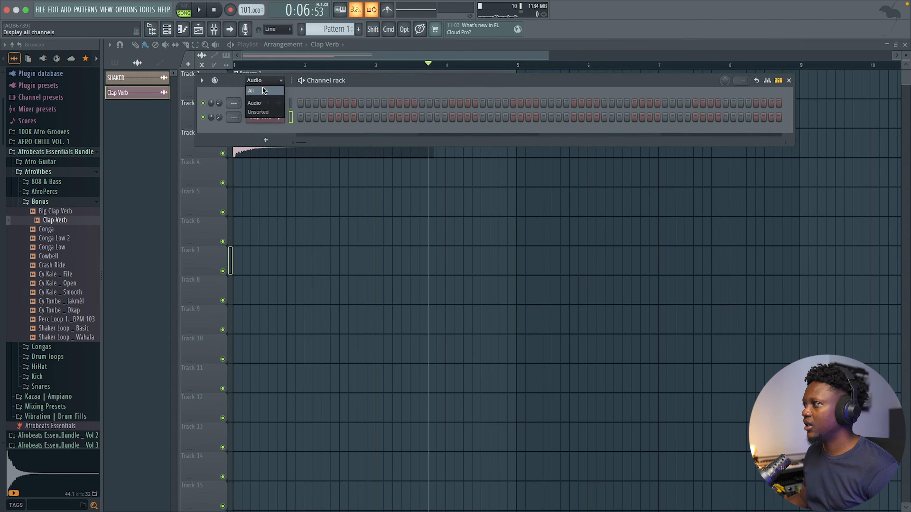
left_click(264, 91)
key("space")
left_click_drag(220, 231, 220, 257)
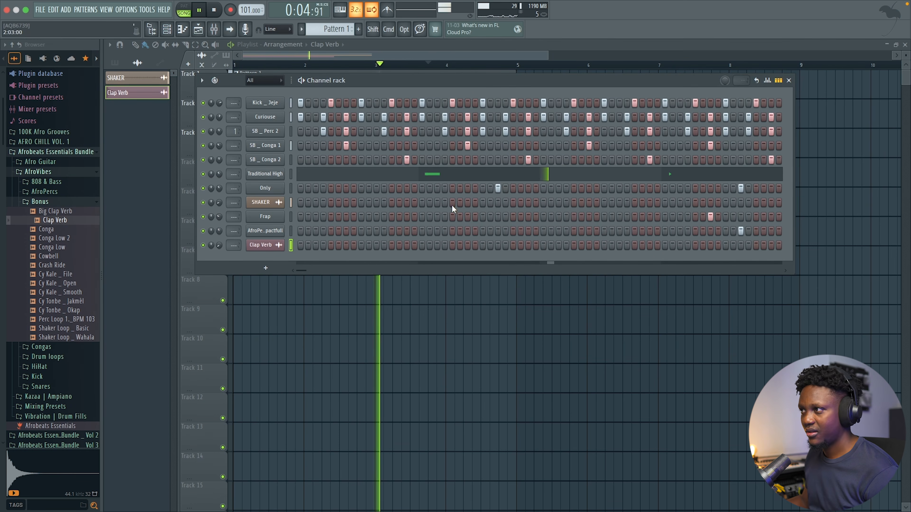
key("F6")
key("space")
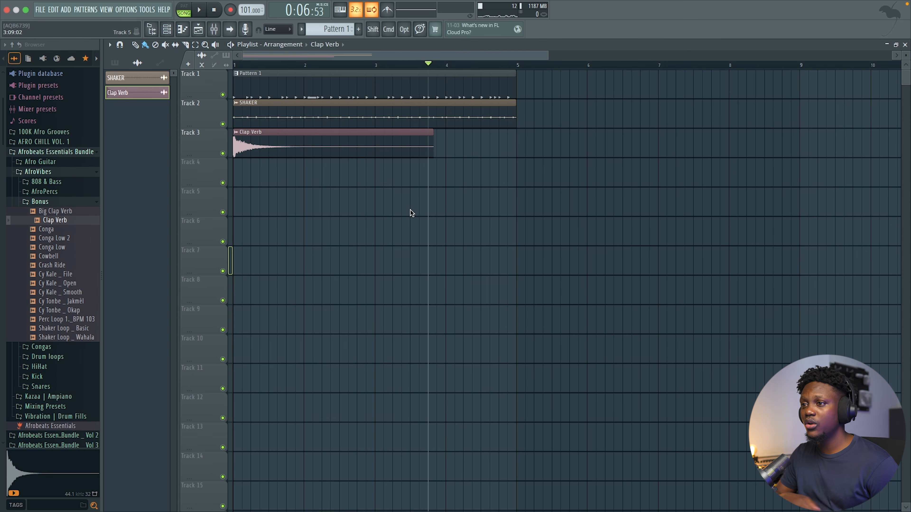
Step: Add the Cy Kale _ BPM 83 loop from Vol 3's Afro Konpa Drum Loop folder to Track 4 and slice it at bar 5
left_click(70, 153)
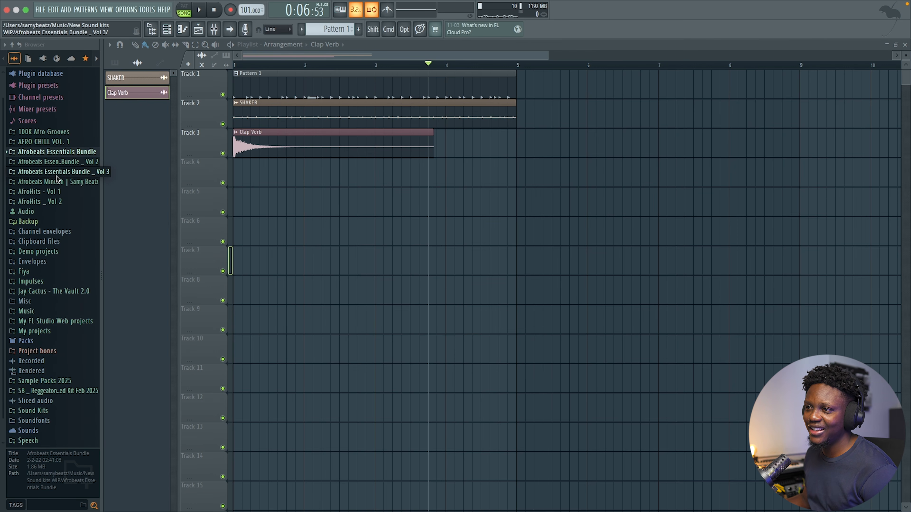
left_click(91, 173)
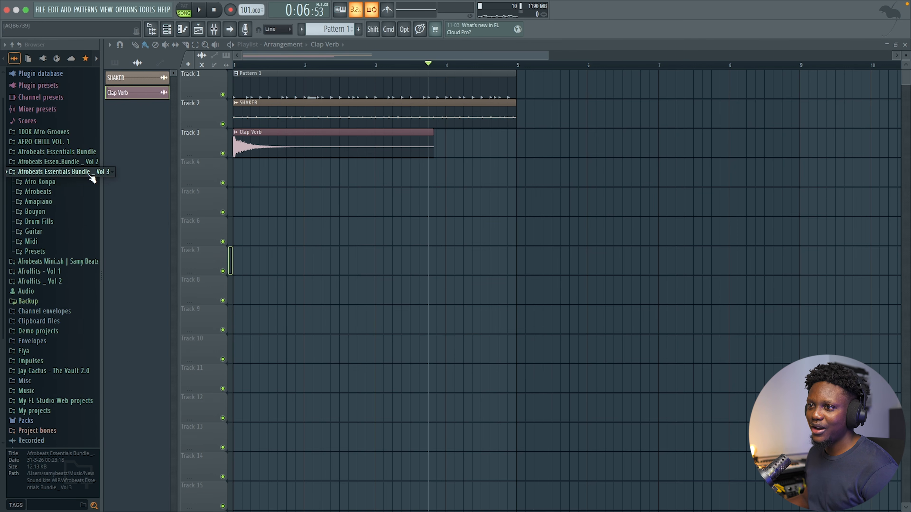
left_click(47, 183)
left_click(46, 104)
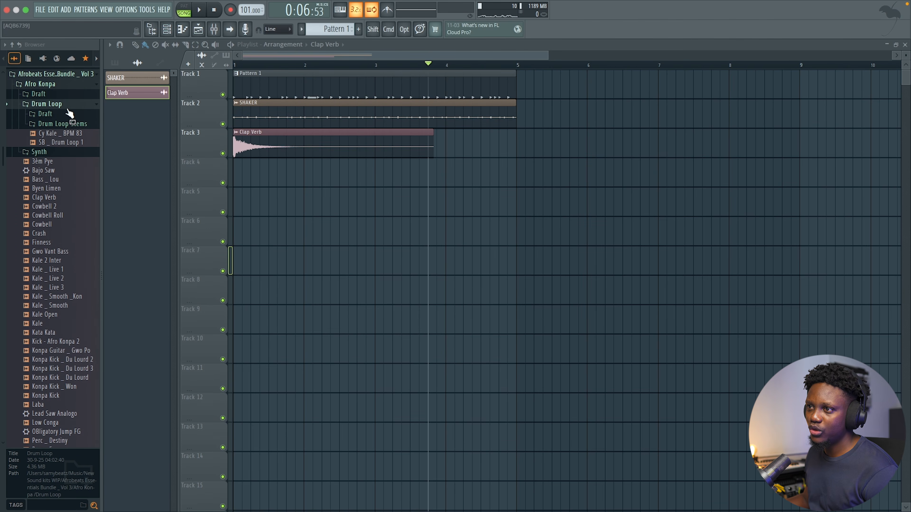
left_click_drag(60, 136, 257, 160)
left_click_drag(525, 159, 547, 165)
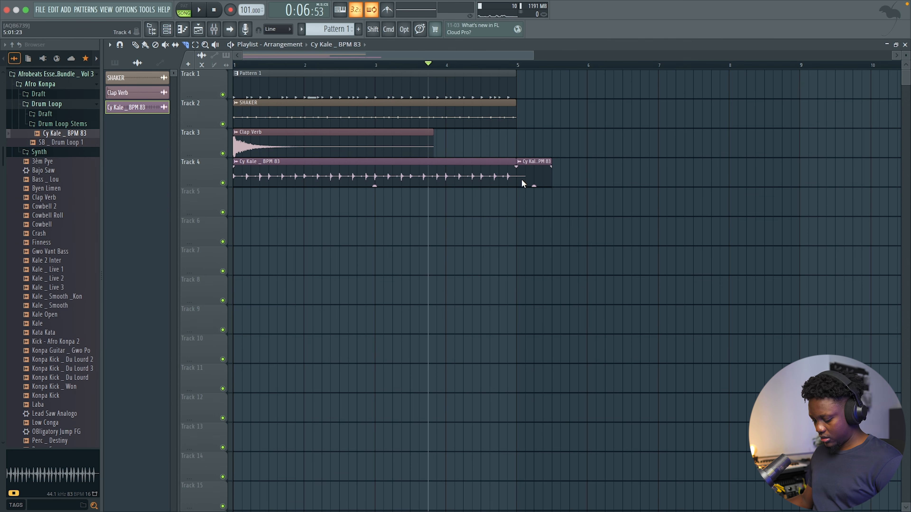
Step: Lower the Cy Kale _ BPM 83 clip's channel volume to 16% while the arrangement plays, and close its settings
double_click(334, 171)
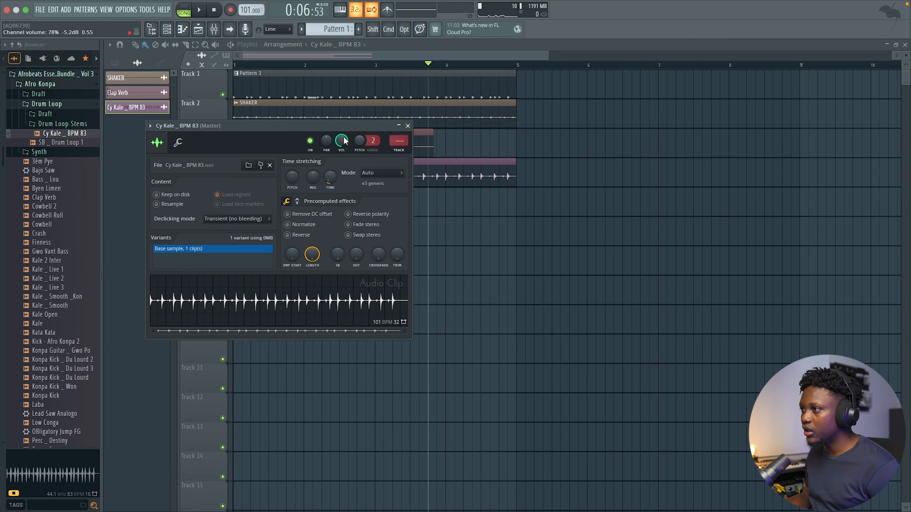
left_click(240, 65)
key("space")
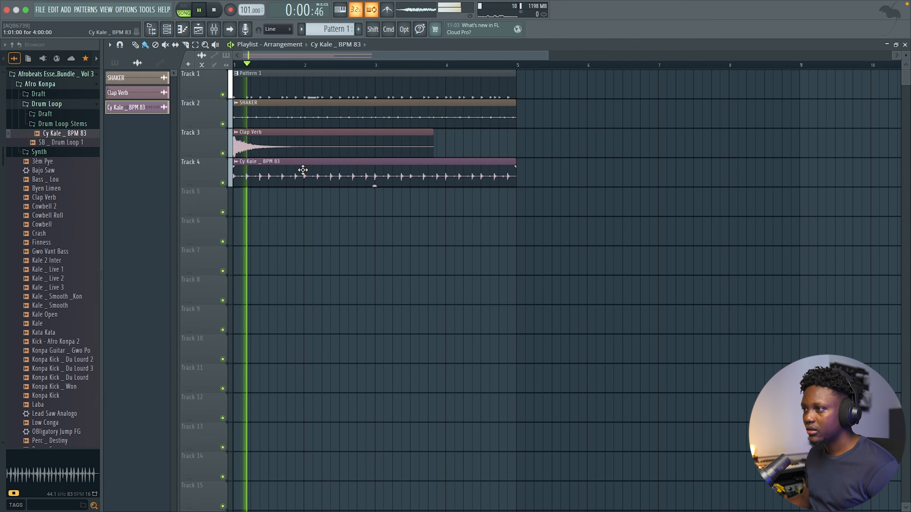
double_click(286, 174)
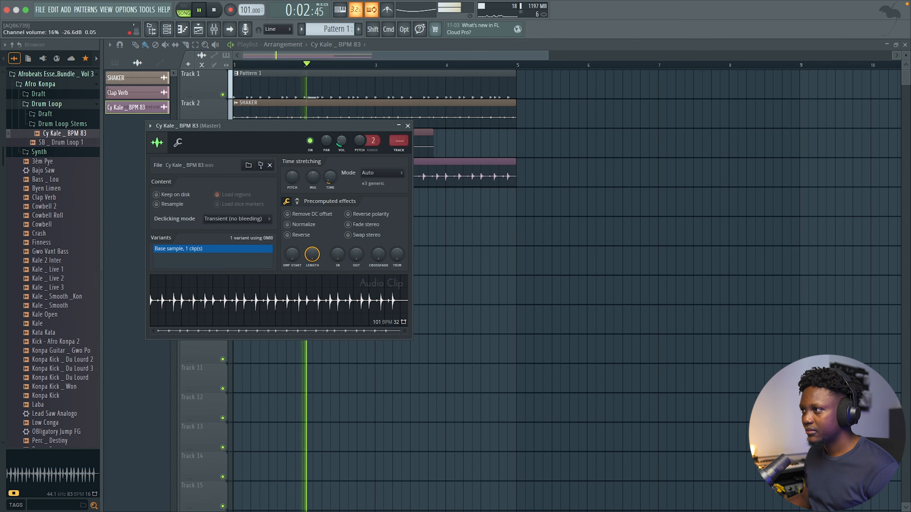
left_click(407, 126)
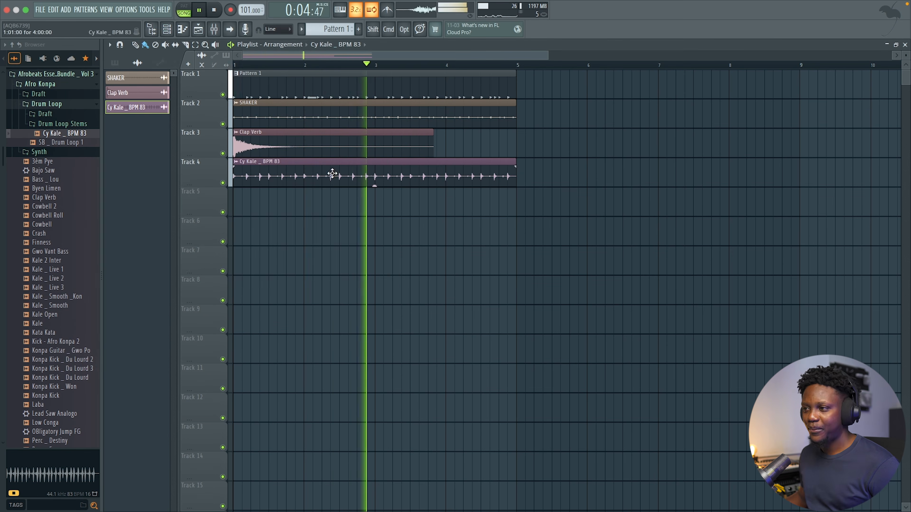
Step: Play the groove with Track 4 and the SB _ Perc 2 channel muted, restore both, and play the full arrangement
key("space")
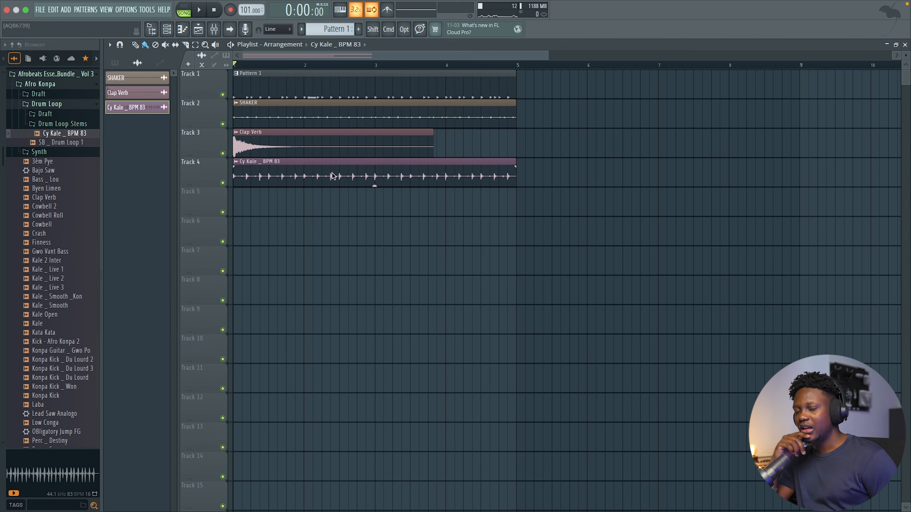
key("space")
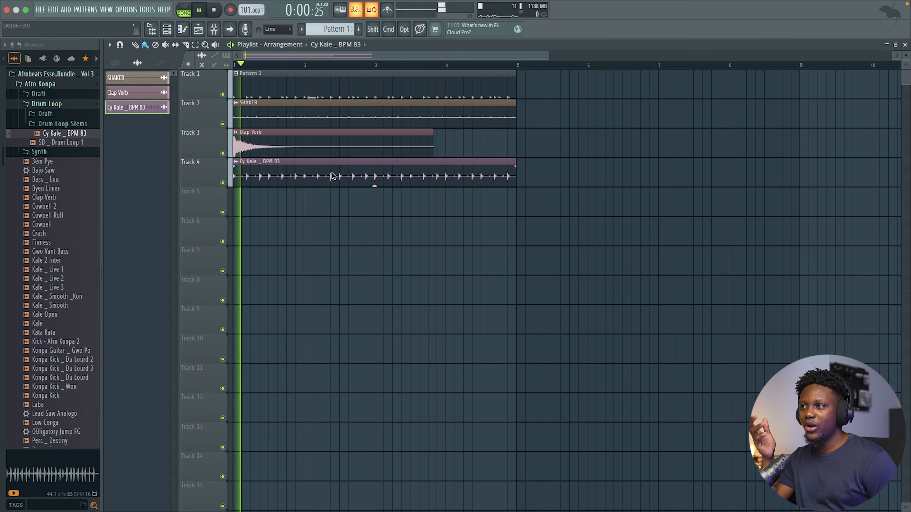
key("space")
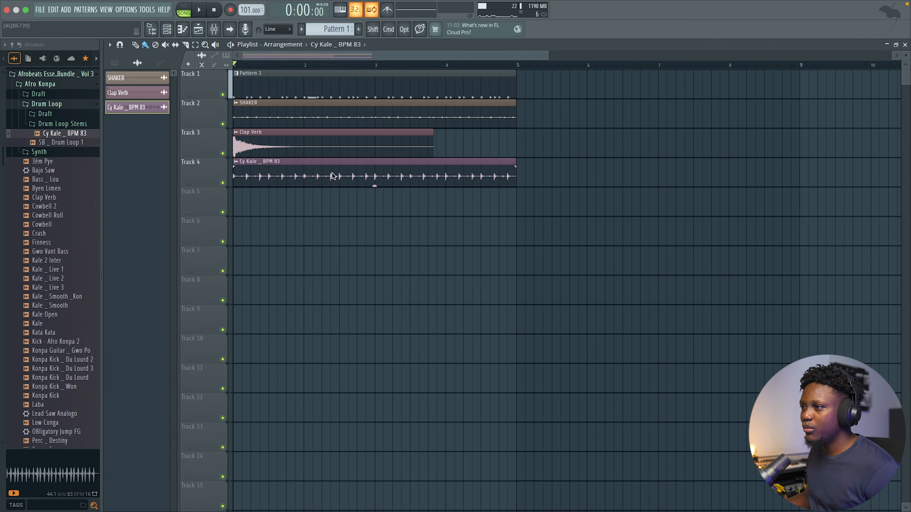
left_click(223, 183)
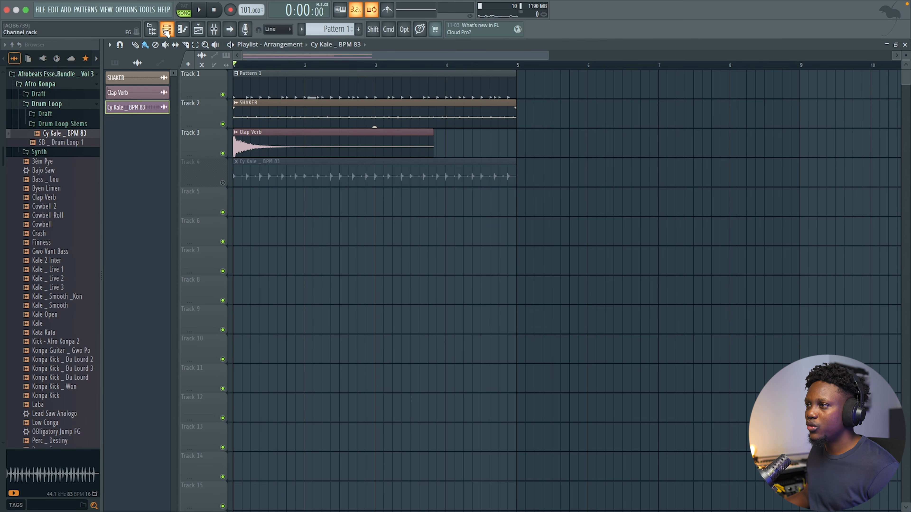
key("F6")
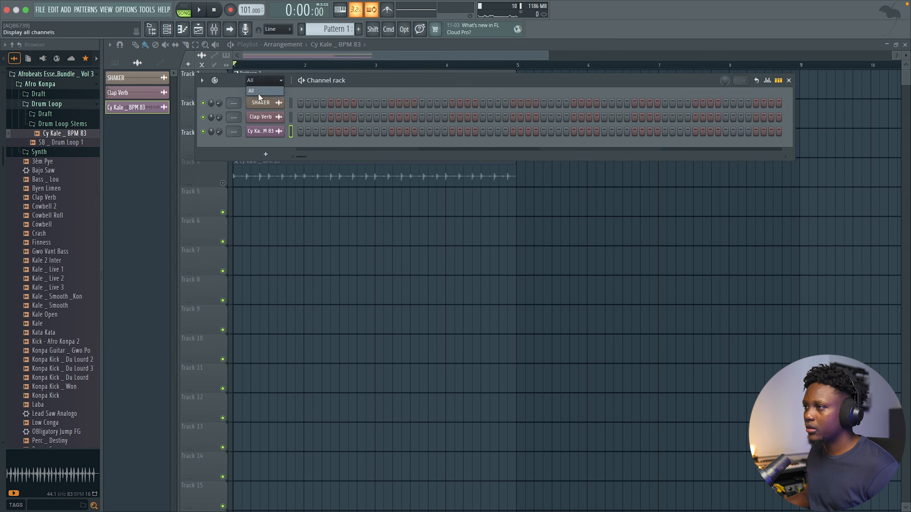
left_click(258, 93)
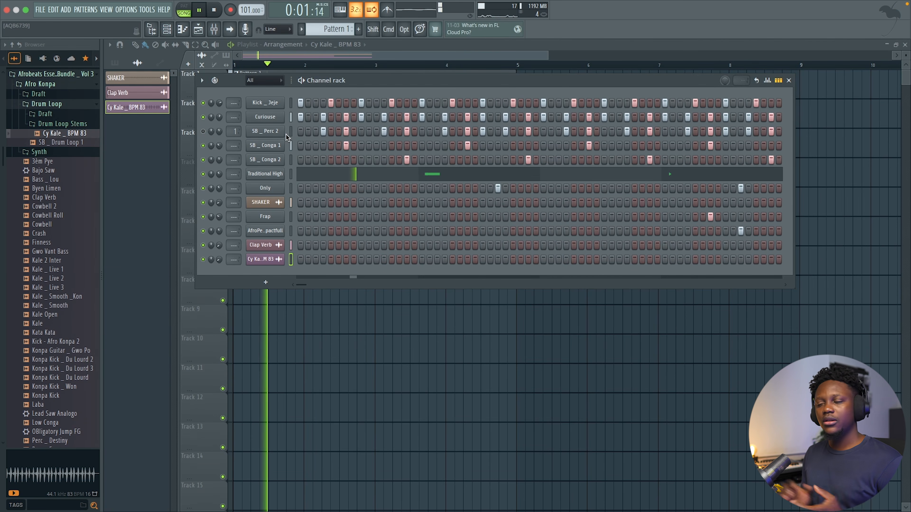
key("space")
left_click(340, 65)
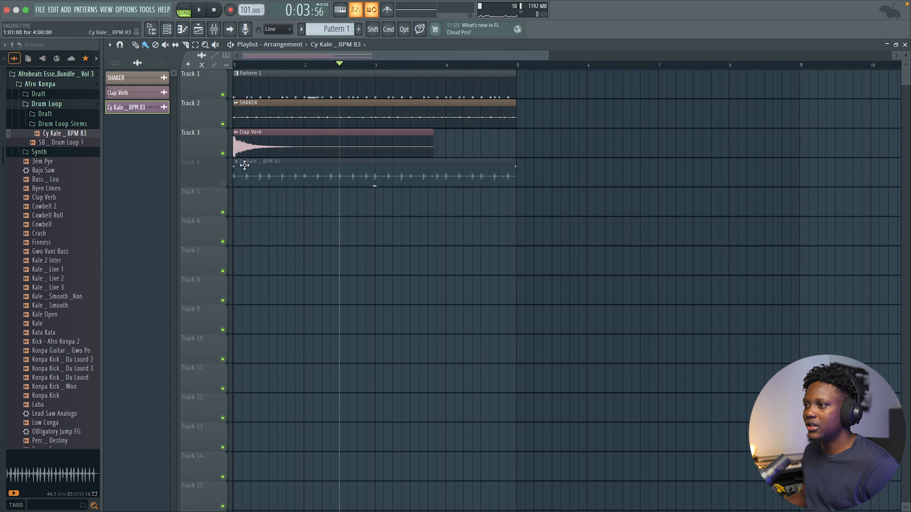
left_click(223, 182)
key("space")
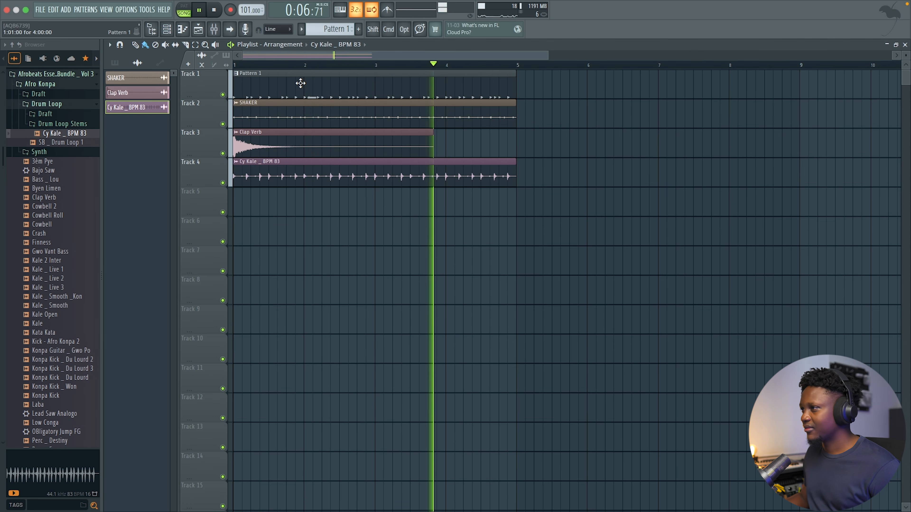
key("space")
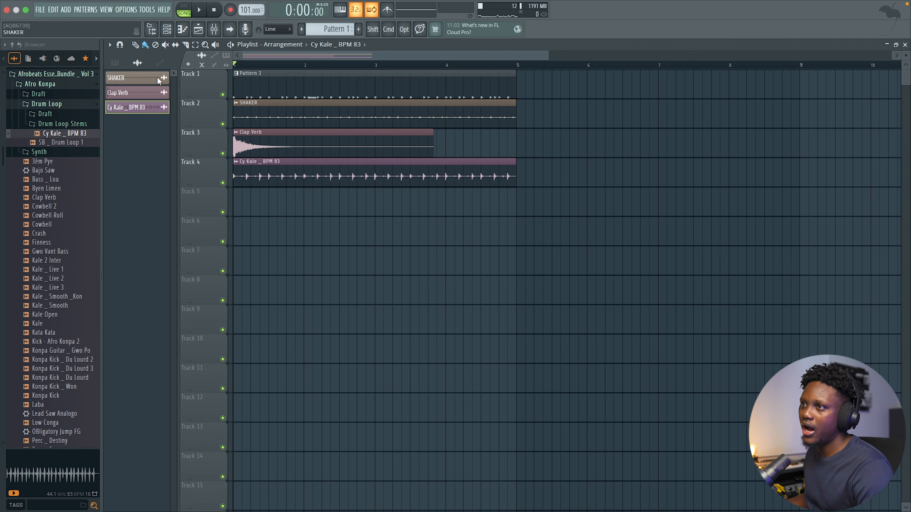
Step: Add a Lounge Lizard EP-4 instrument channel to the project
left_click(67, 10)
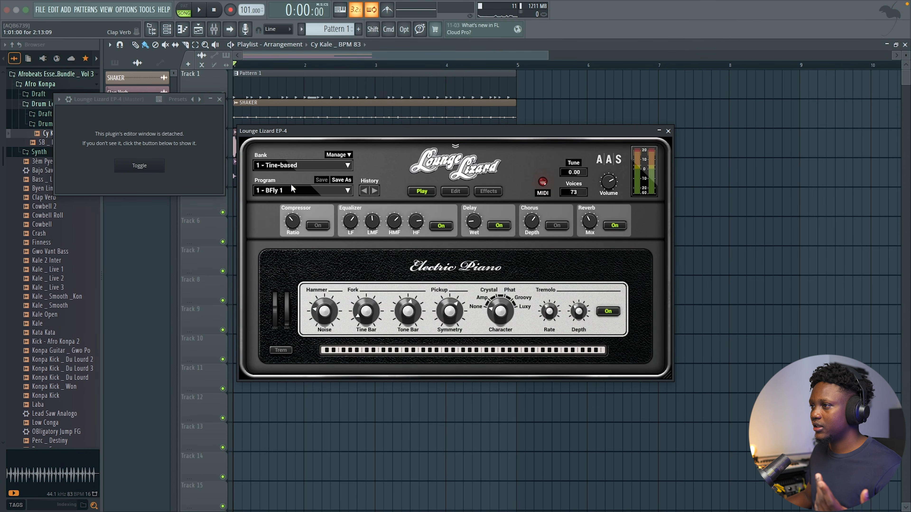
left_click(73, 101)
left_click(119, 117)
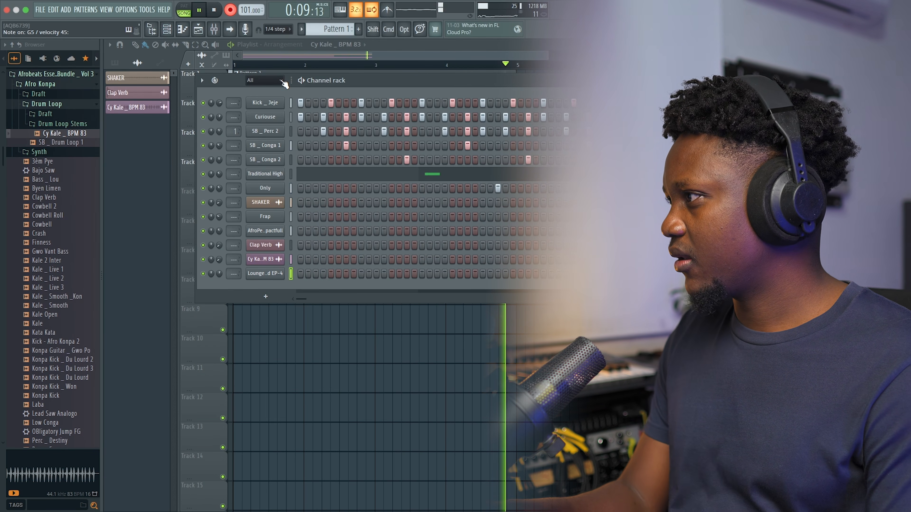
Step: Stop the playback and open the recorded Lounge Lizard EP-4 chords in the piano roll
key("space")
left_click(400, 275)
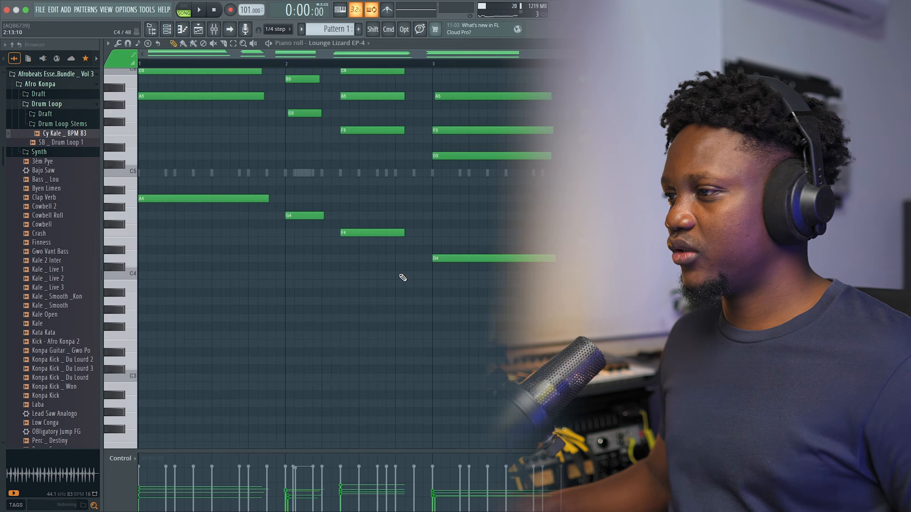
scroll(403, 277, "down", 1)
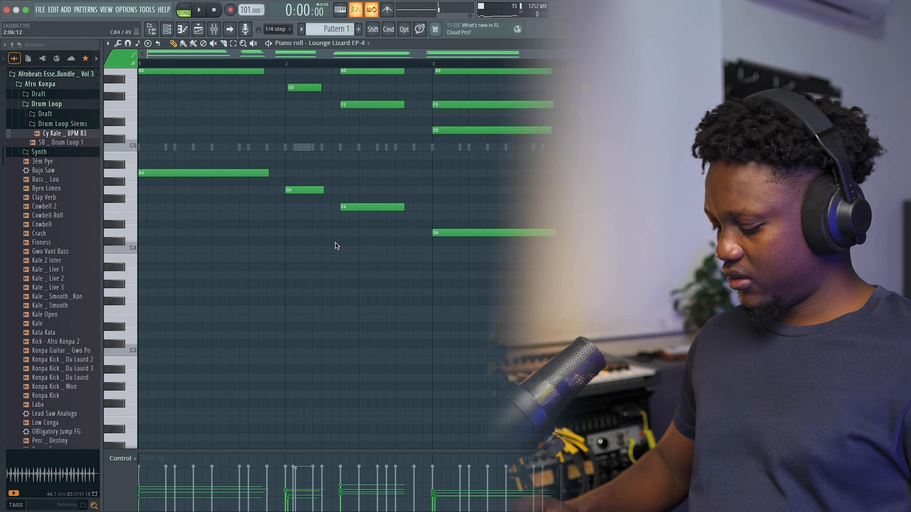
Step: Redo the undone recorded Lounge Lizard EP-4 notes and shift all of them down one octave
key("super+a")
key("Delete")
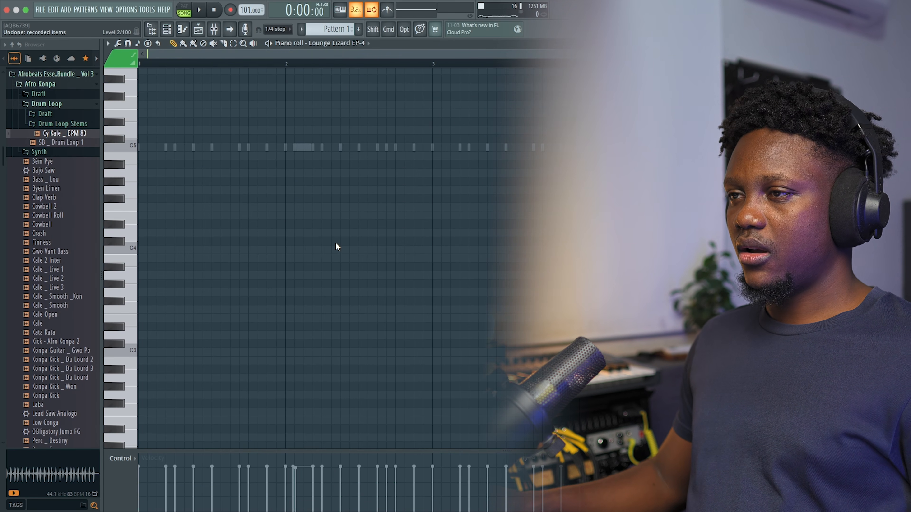
scroll(191, 154, "up", 11)
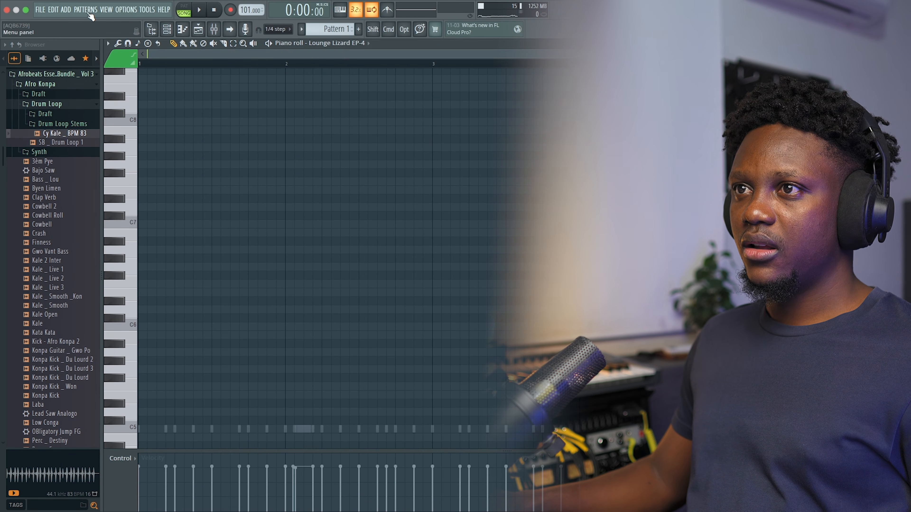
left_click(53, 9)
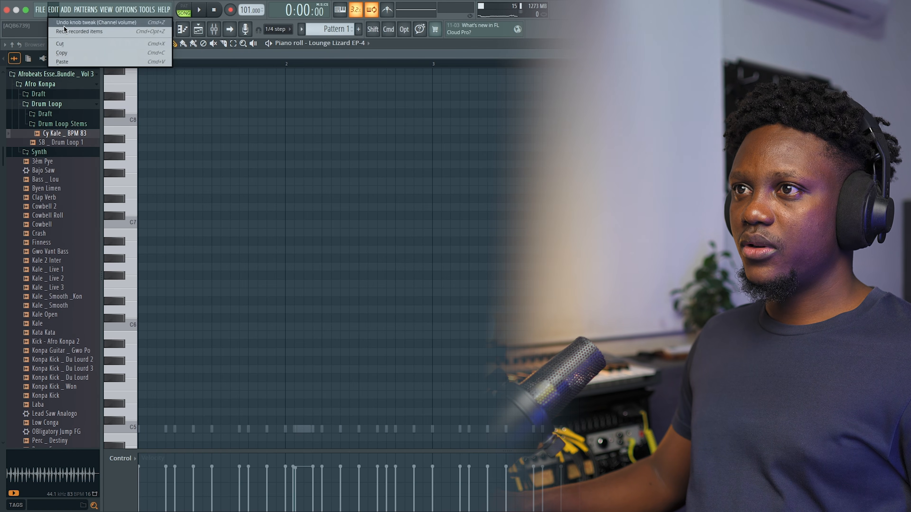
left_click(66, 28)
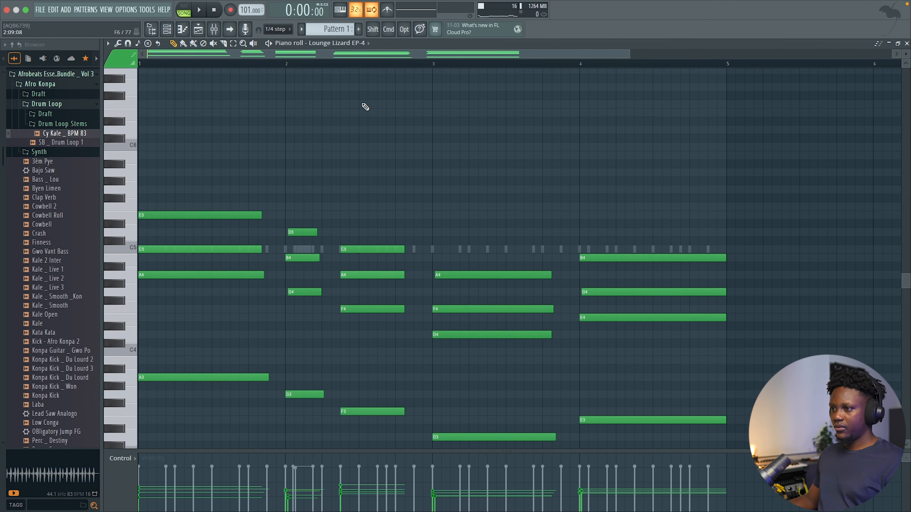
Step: Play back the Lounge Lizard EP-4 chords with the drums and close the piano roll
key("space")
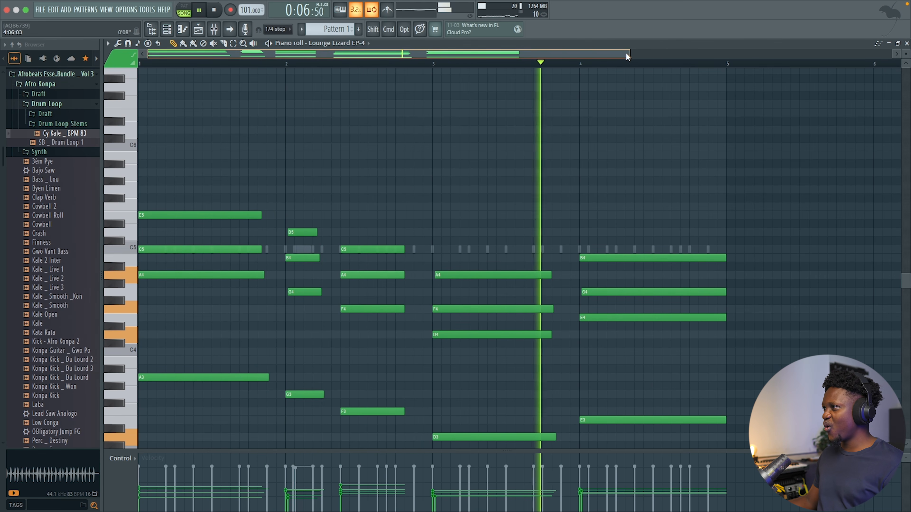
left_click_drag(627, 56, 715, 55)
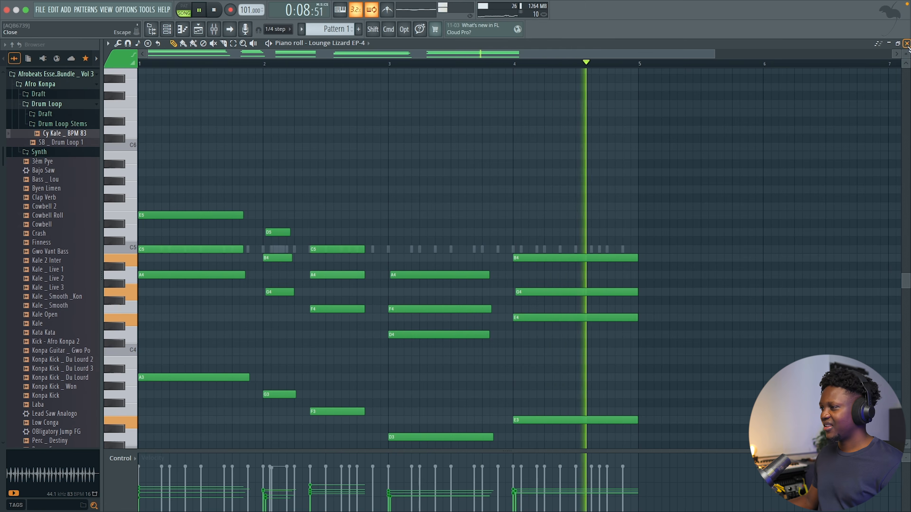
left_click(906, 44)
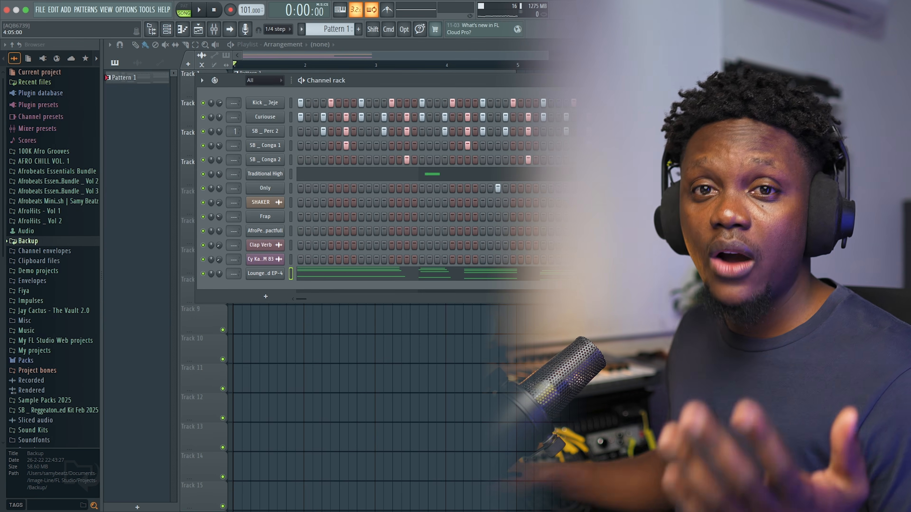
Step: Add a SKY_Keys instrument channel and load the Key _ Bass preset
left_click(67, 10)
left_click(341, 275)
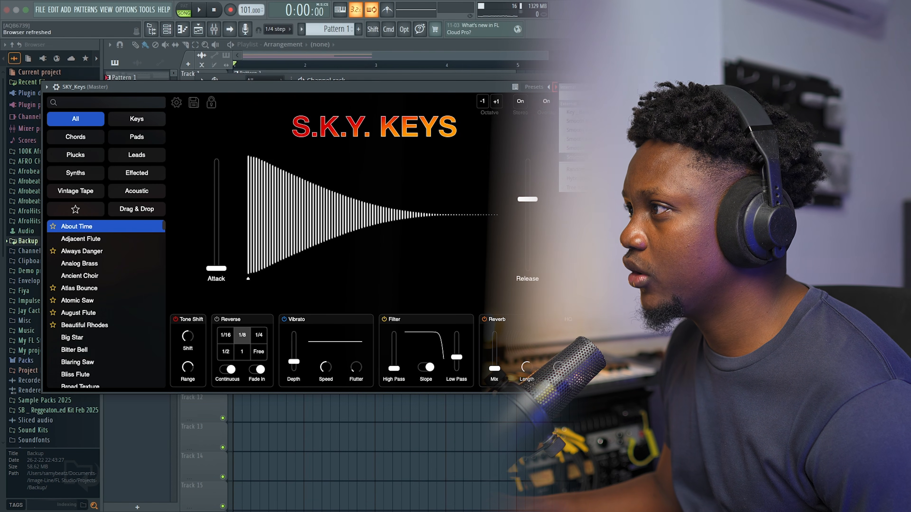
left_click(575, 112)
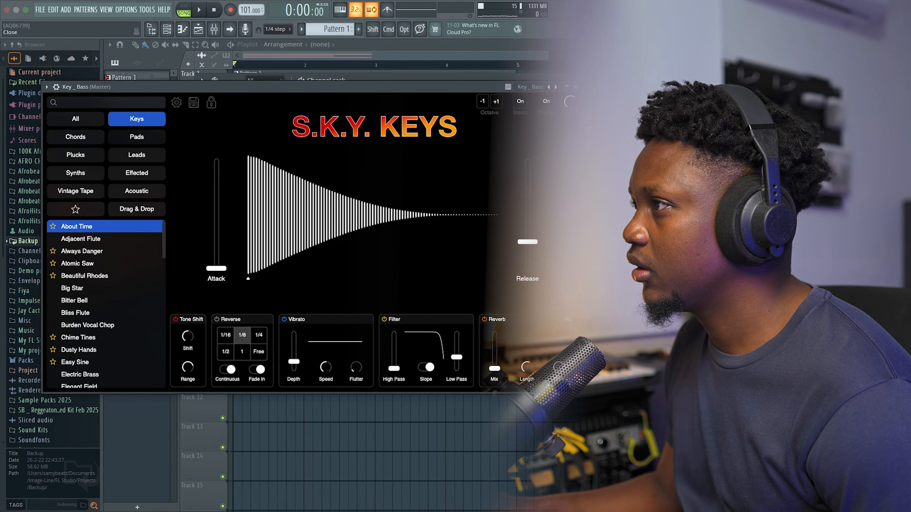
Step: Set the Key _ Bass channel's root note to B5 in its miscellaneous settings and close them
left_click(56, 87)
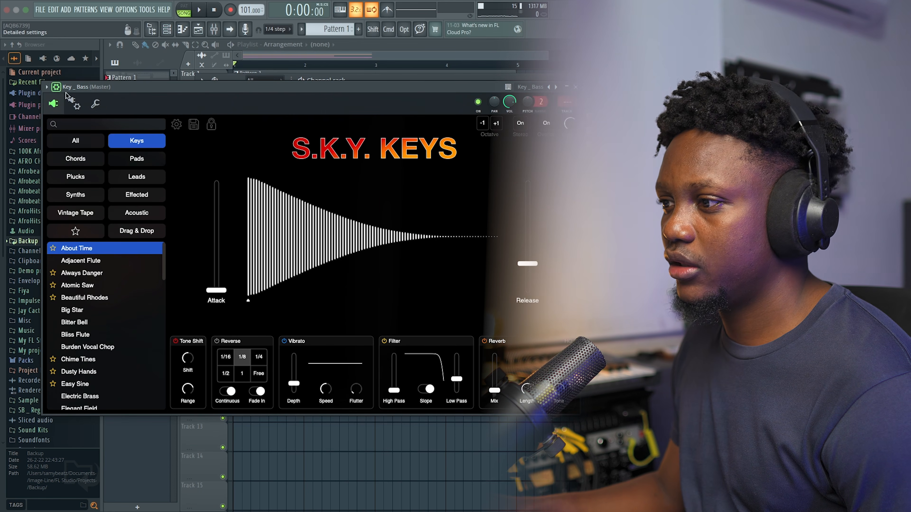
left_click(95, 103)
right_click(218, 264)
right_click(213, 264)
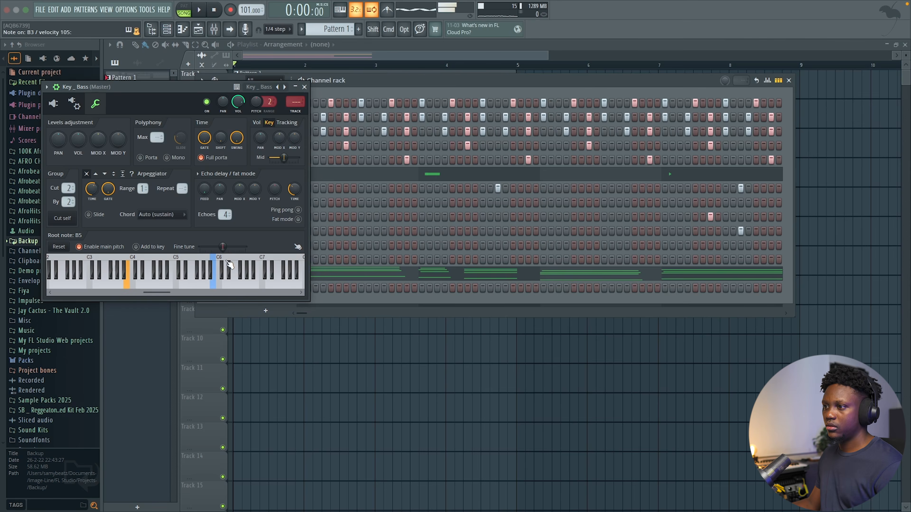
left_click(304, 87)
Step: Place a short A4 note at the start of bar 1 for Key _ Bass and recheck the channel's root note
right_click(275, 291)
left_click(305, 288)
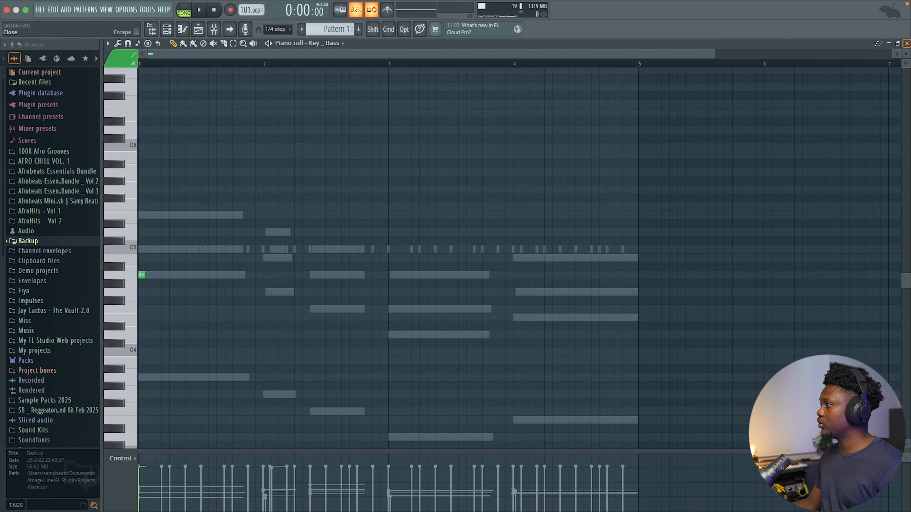
left_click(905, 43)
left_click(279, 289)
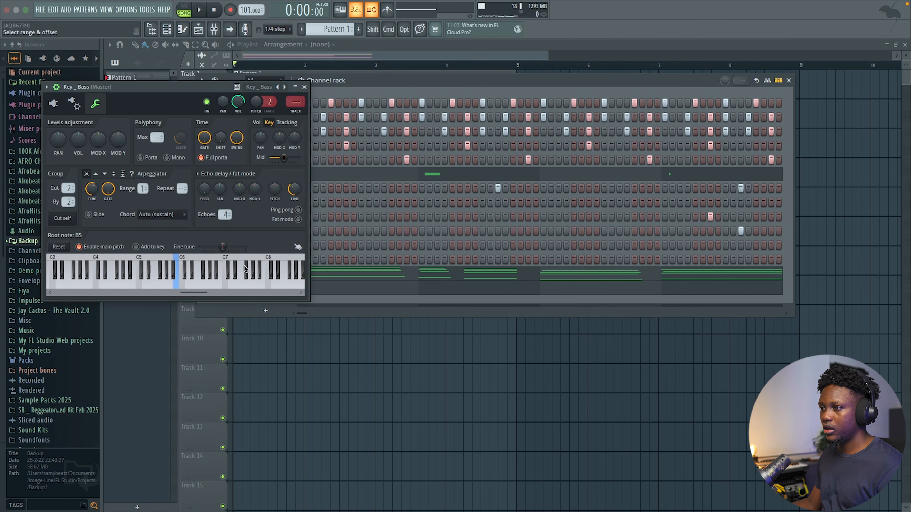
left_click(305, 88)
Step: Add an A4 note on beat 3 of bar 1 in the Key _ Bass piano roll and an A3 note directly after it
left_click(356, 291)
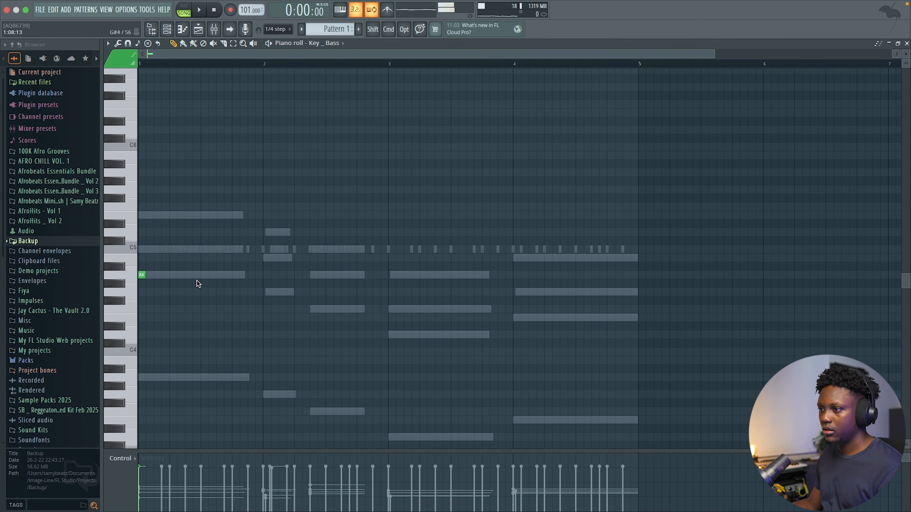
key("space")
key("space")
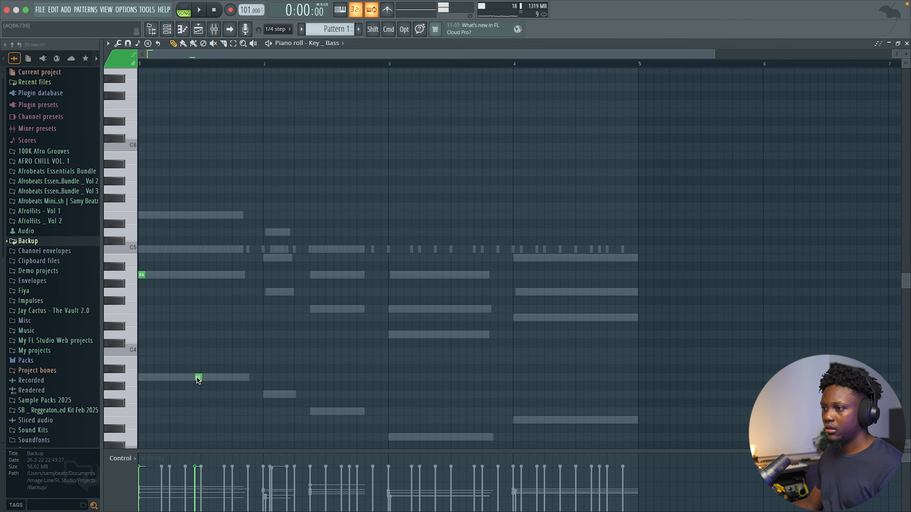
left_click_drag(201, 278, 203, 279)
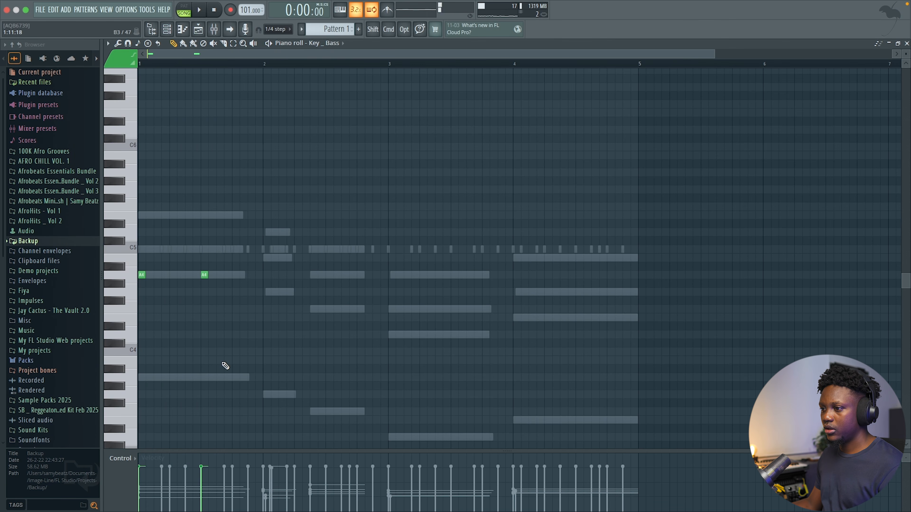
left_click_drag(211, 301, 202, 273)
left_click(358, 347, "super")
Step: Shorten the A3 bass note in bar 1 to about half a beat and play the pattern
key("space")
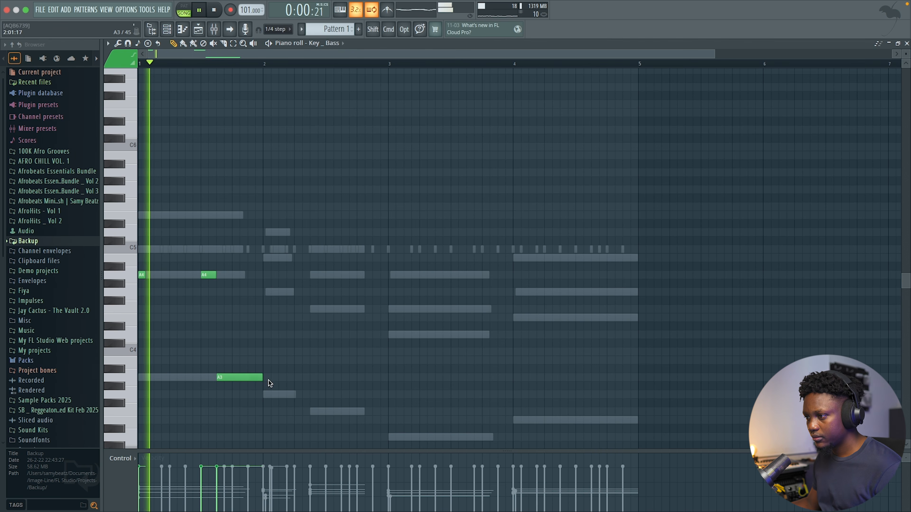
left_click_drag(262, 378, 230, 379)
key("space")
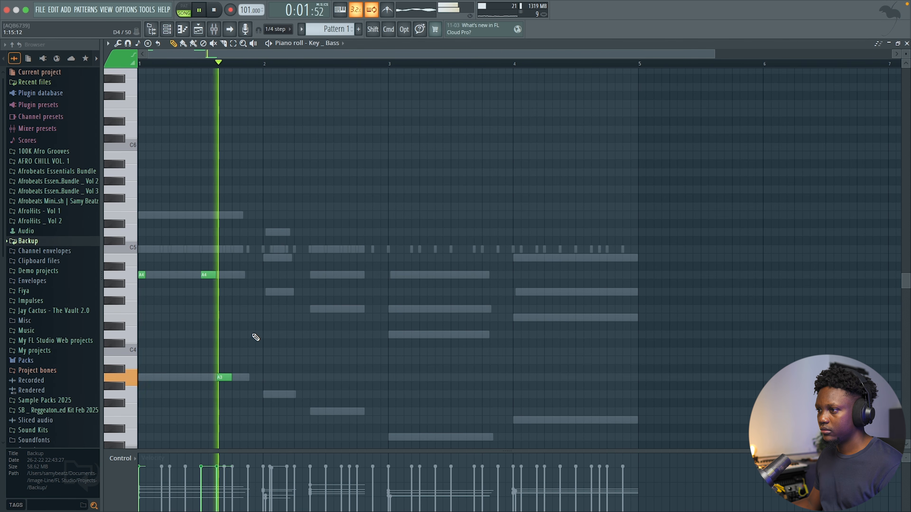
Step: Add a short E4 bass note just before bar 2 in the Key _ Bass piano roll and play the pattern
key("space")
left_click(249, 249)
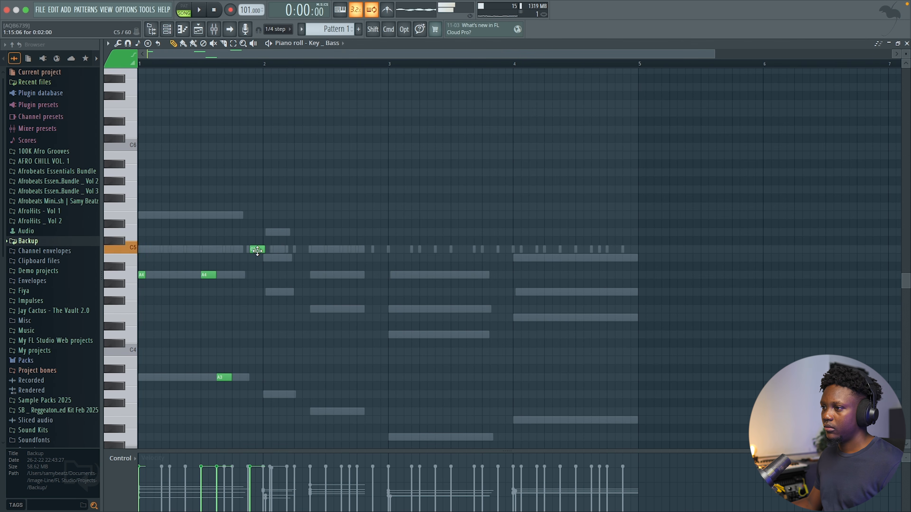
key("super+Down")
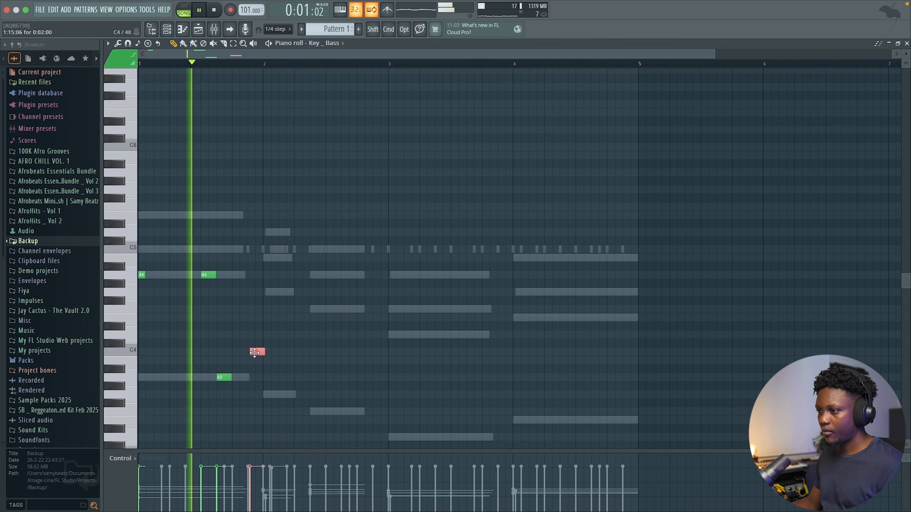
left_click_drag(255, 353, 253, 353)
key("space")
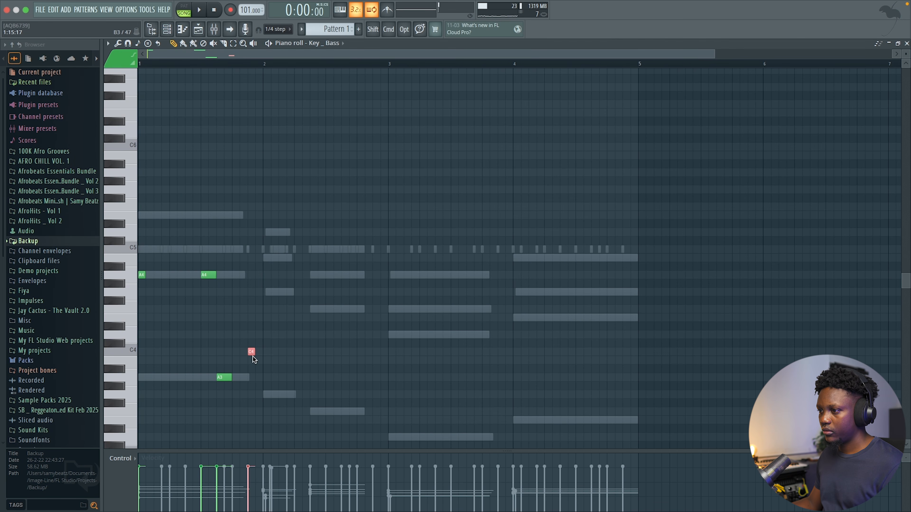
key("space")
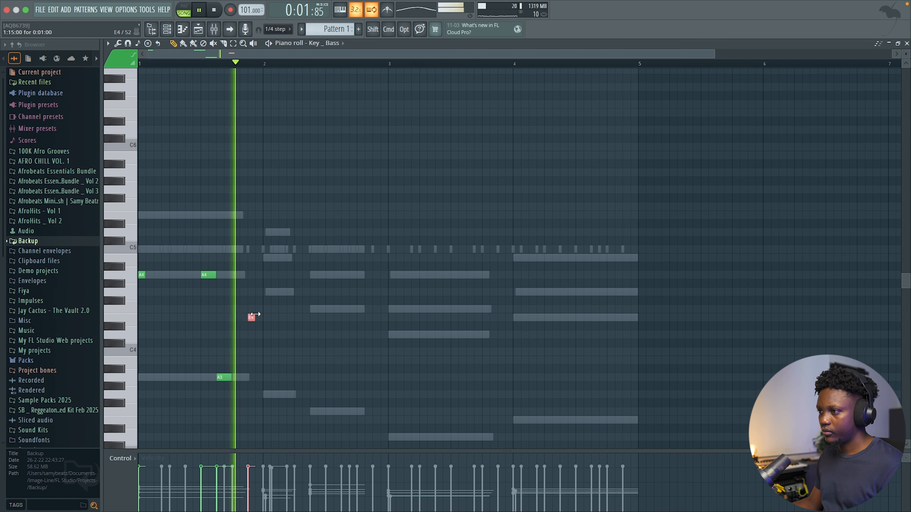
Step: Add a short G4 bass note at the start of bar 2 and play the pattern
key("space")
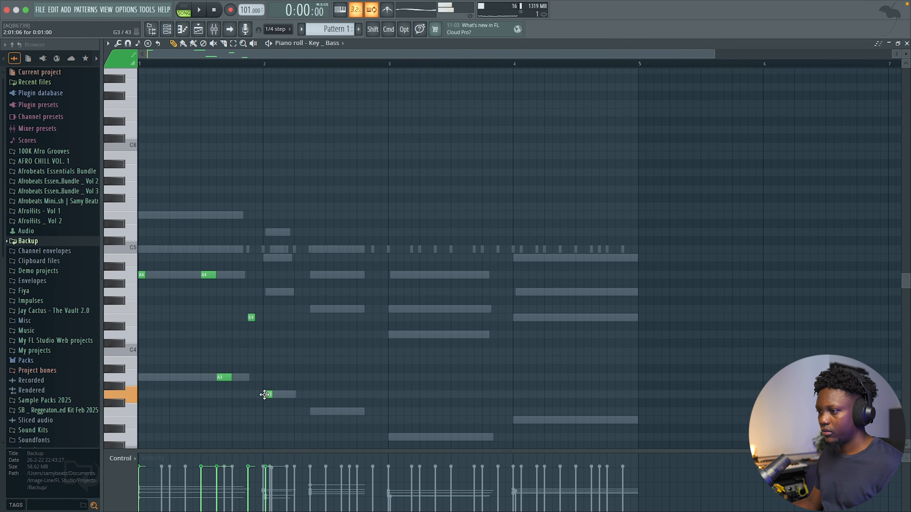
key("shift+Up")
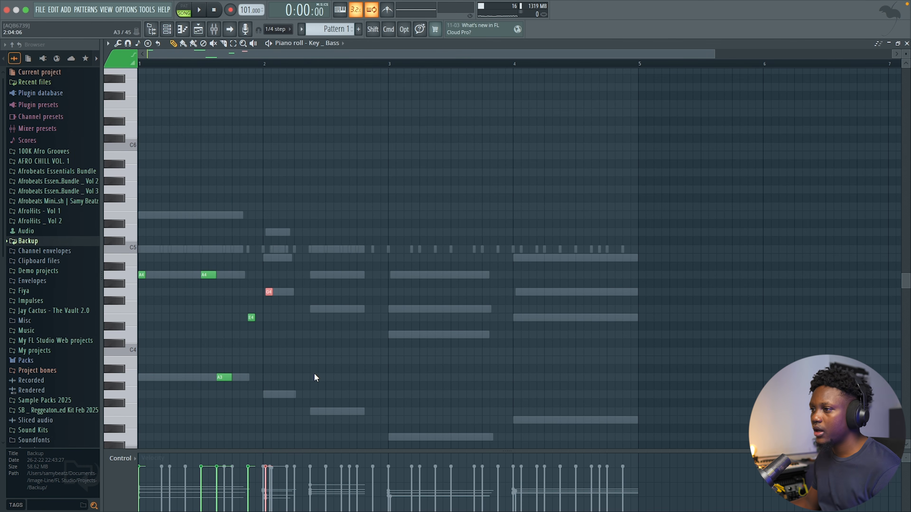
key("space")
left_click_drag(267, 292, 265, 292)
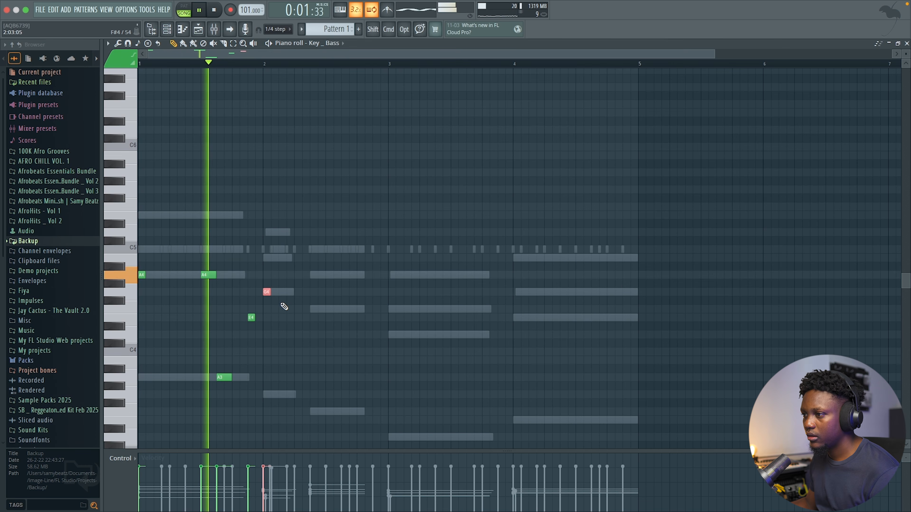
Step: Add a short F4 bass note on beat 3 of bar 2 and play the pattern
key("space")
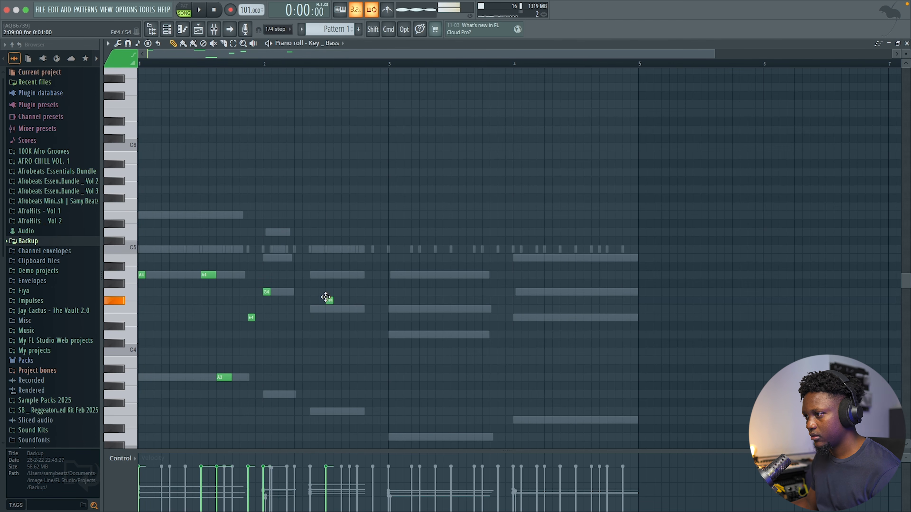
key("space")
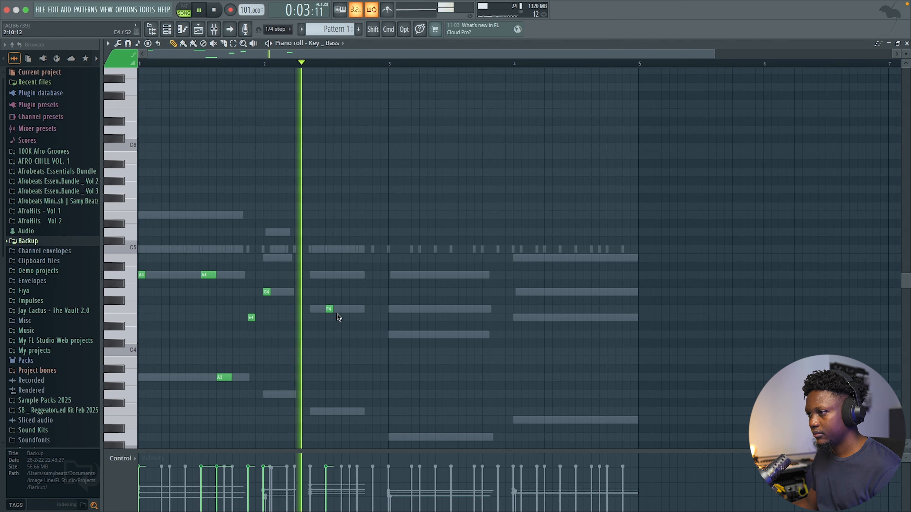
key("space")
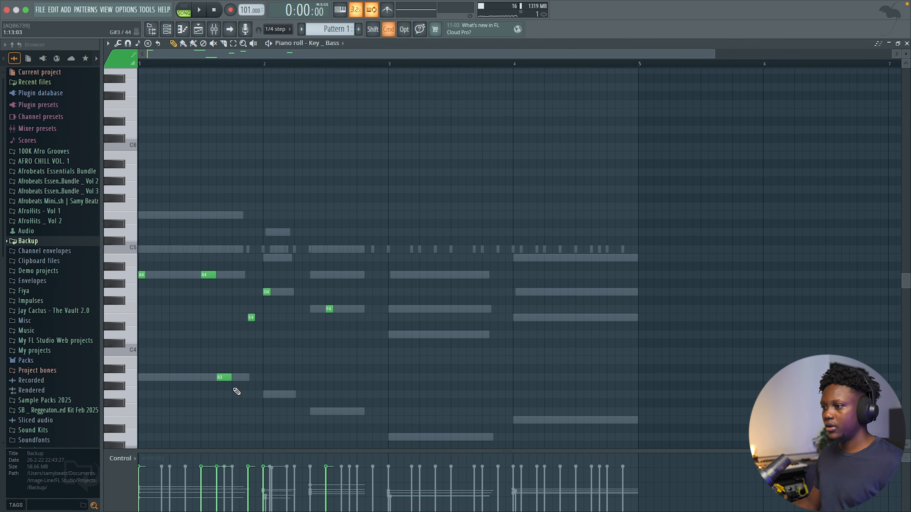
Step: Copy the four bar 1 bass notes to bar 3, transposed to start on D4, and add a short E4 at the start of bar 4
left_click_drag(255, 398, 142, 228)
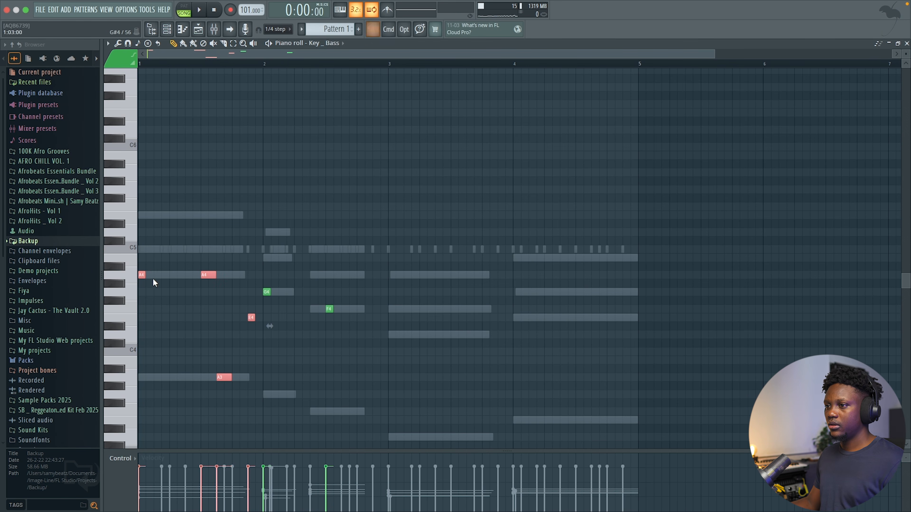
left_click_drag(363, 319, 389, 336)
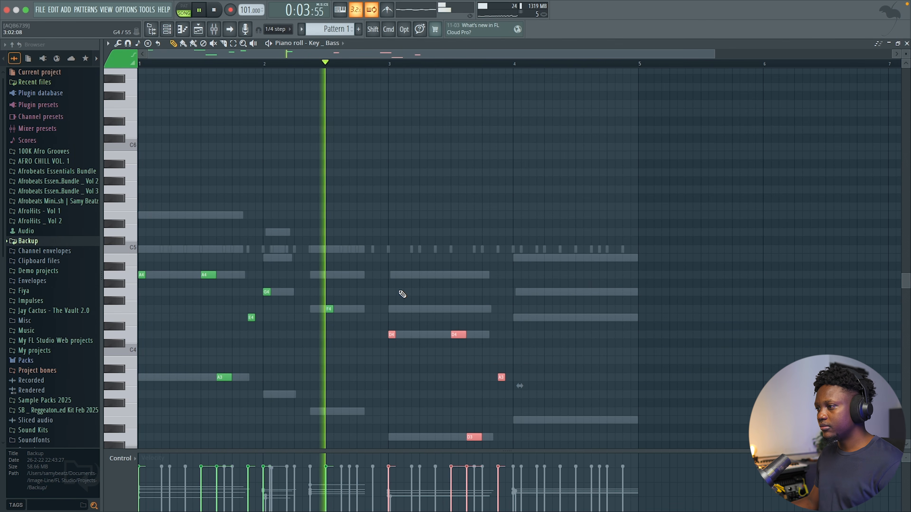
scroll(427, 303, "down", 5)
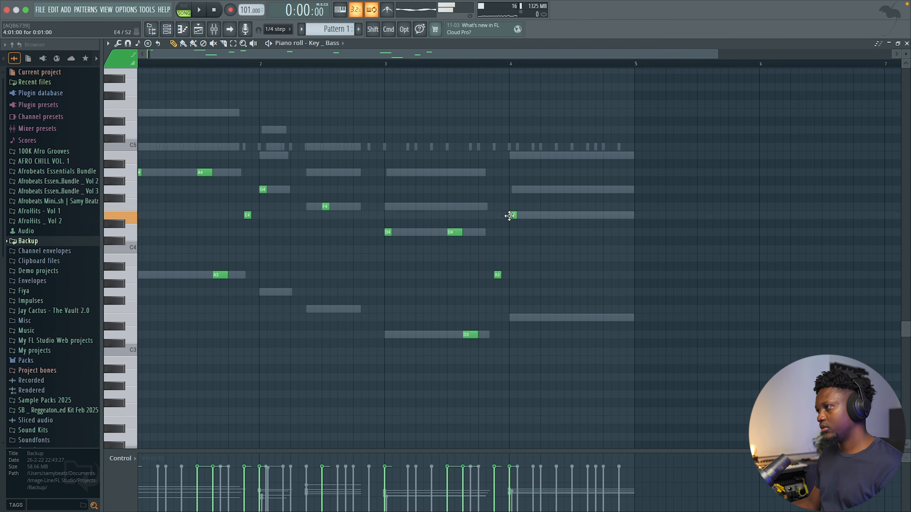
scroll(522, 228, "up", 5)
key("space")
Step: Add a short E5 bass note on step 10 of bar 4 and play the pattern
key("space")
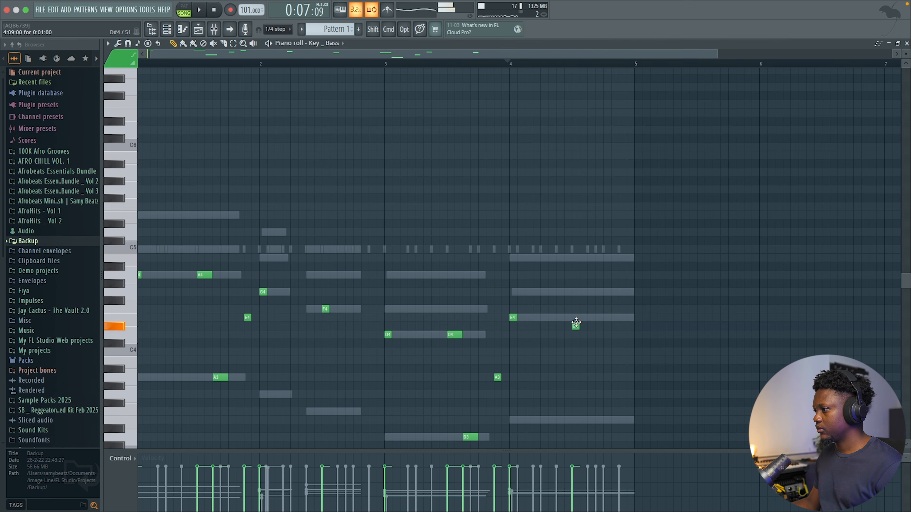
left_click_drag(590, 334, 580, 308)
key("ctrl+Up")
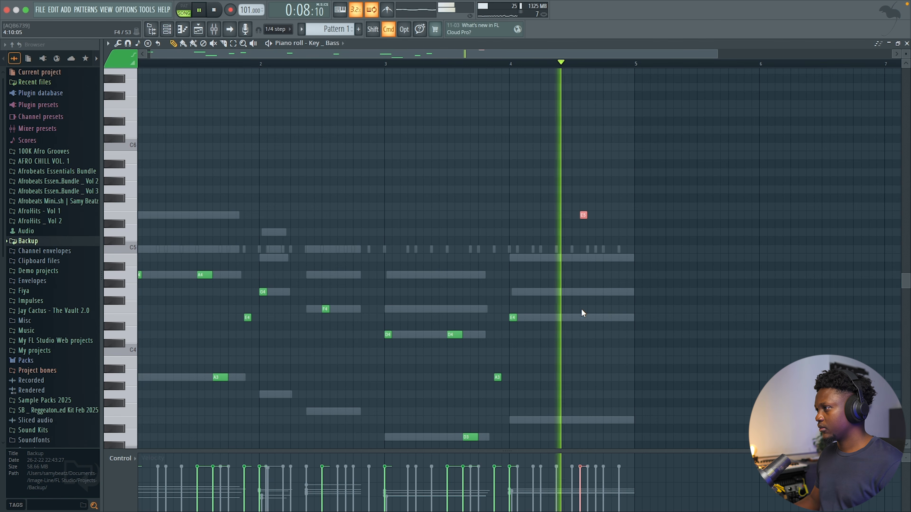
key("space")
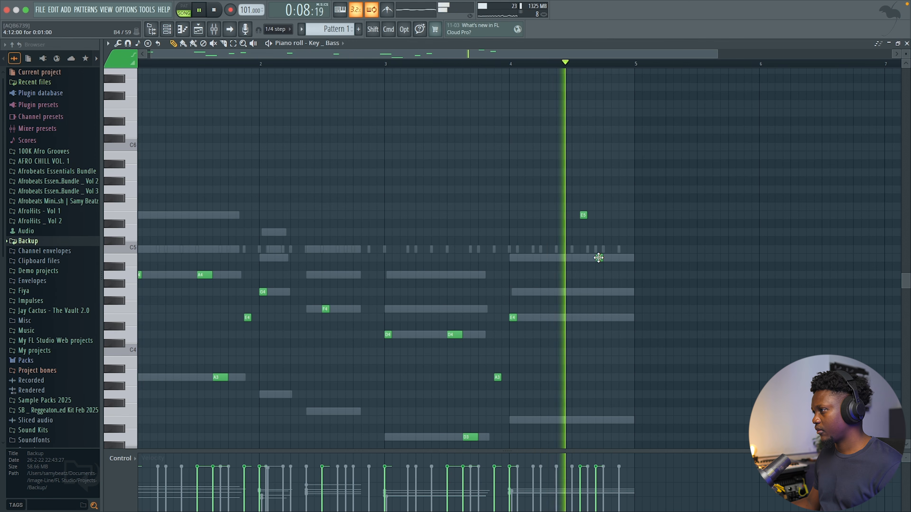
Step: Complete bar 4's bass with a short B4 on step 12 and short E4 notes on steps 13 and 15, and play it
left_click(606, 318)
left_click(624, 317)
key("space")
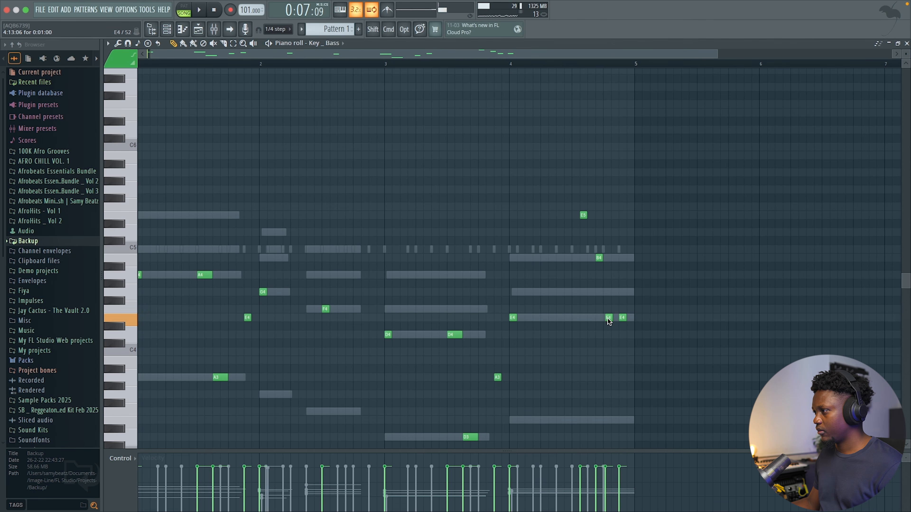
key("space")
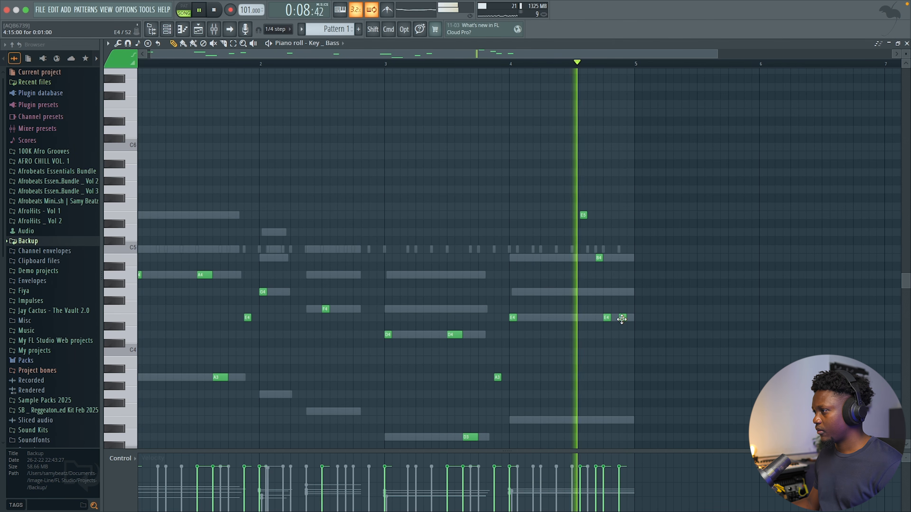
Step: Lower the last bass note of bar 4 to E3, lengthen it slightly, and close the piano roll after listening
left_click(623, 317)
key("super+Down")
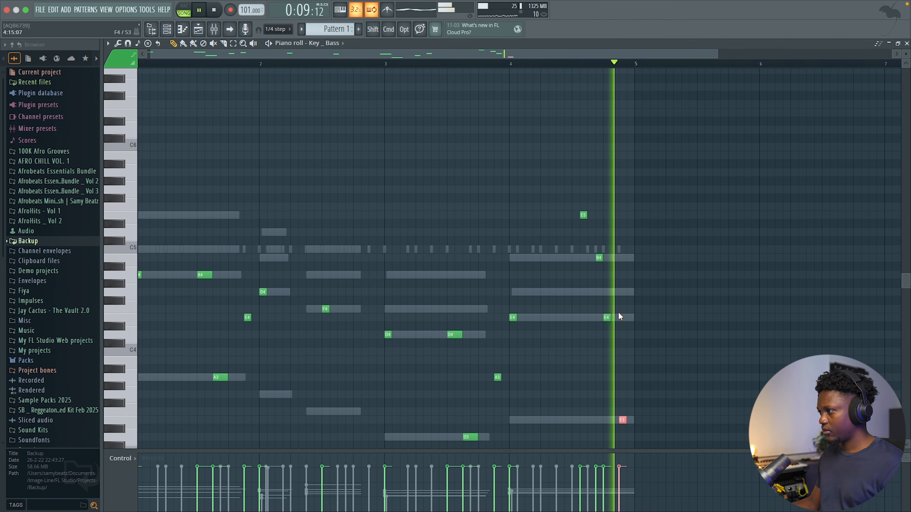
key("space")
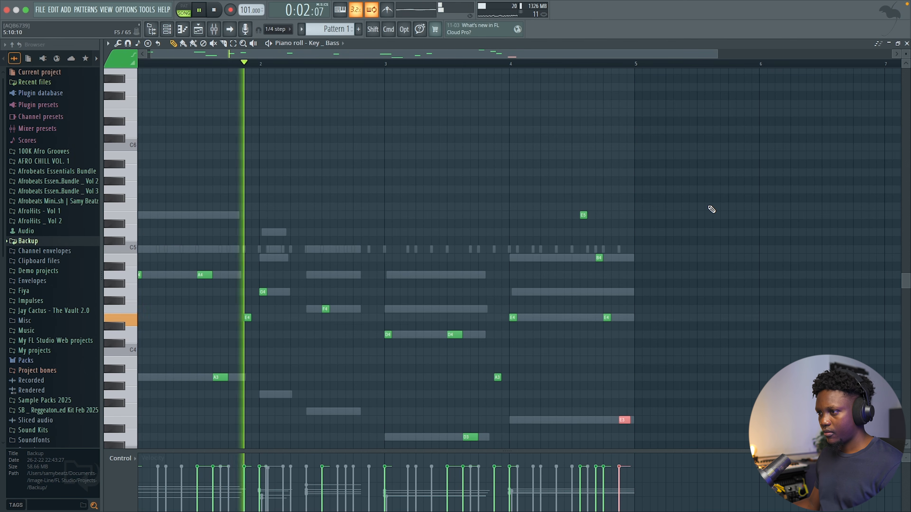
left_click(907, 43)
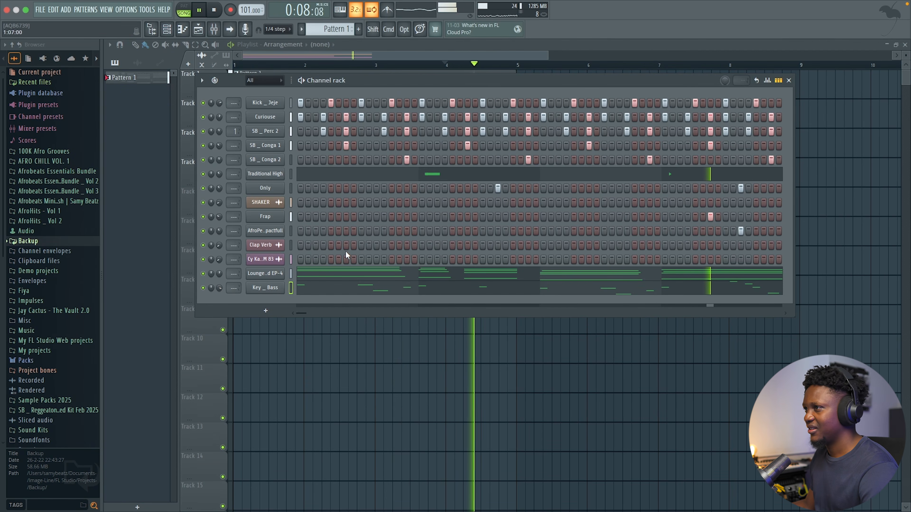
Step: Load Cradle The God Particle into effect slot 4 of the Master mixer track, and close the plugin and the mixer
left_click(216, 31)
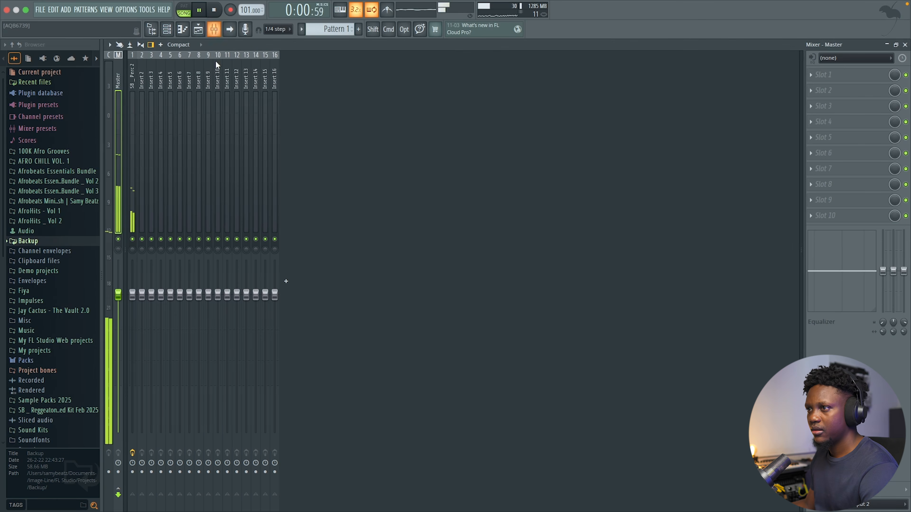
left_click(832, 122)
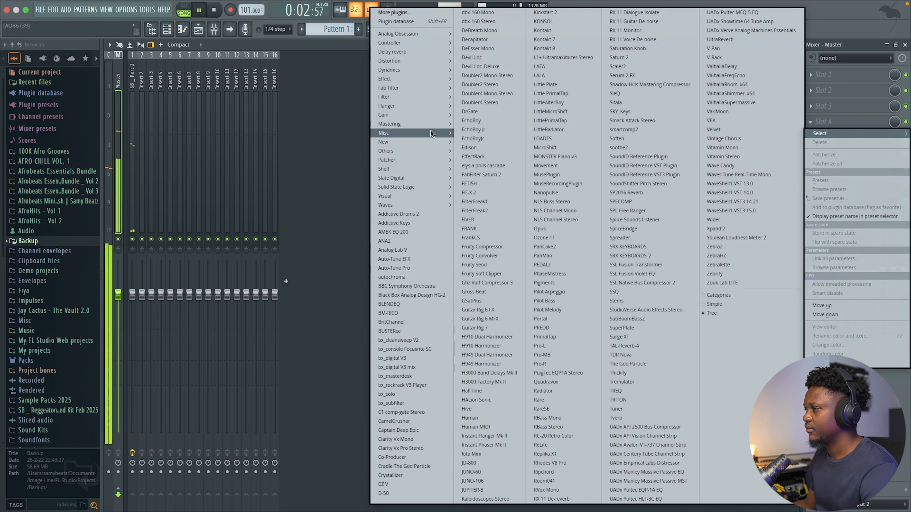
mouse_move(415, 99)
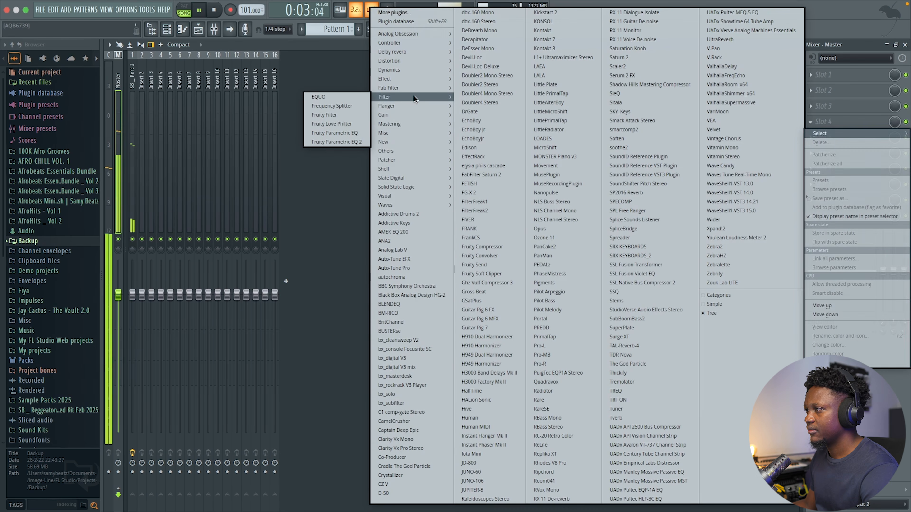
left_click(404, 466)
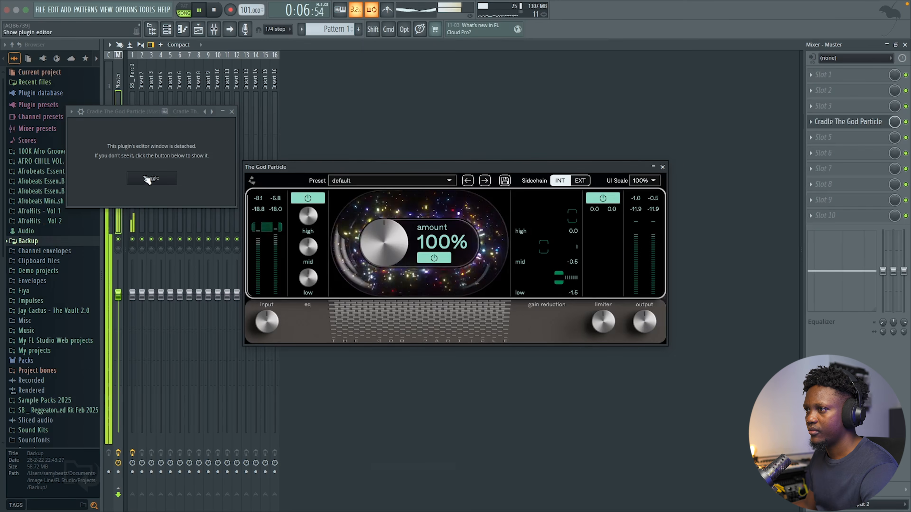
left_click(231, 111)
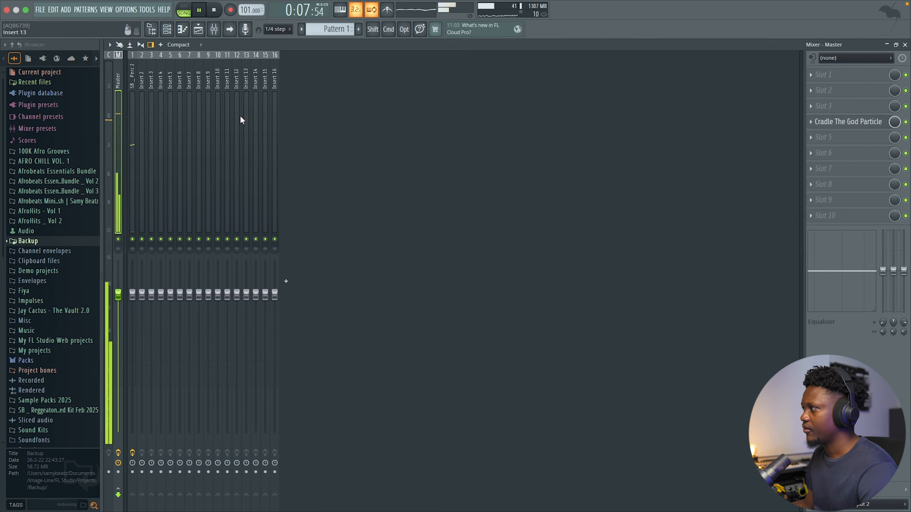
left_click(906, 46)
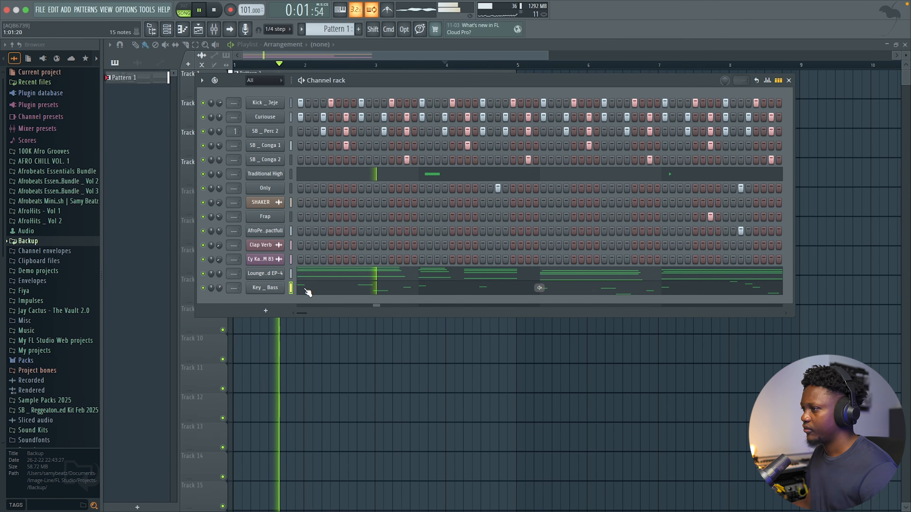
Step: Lower the first Key _ Bass note of bar 1 by an octave to A3 and play the pattern
left_click(307, 290)
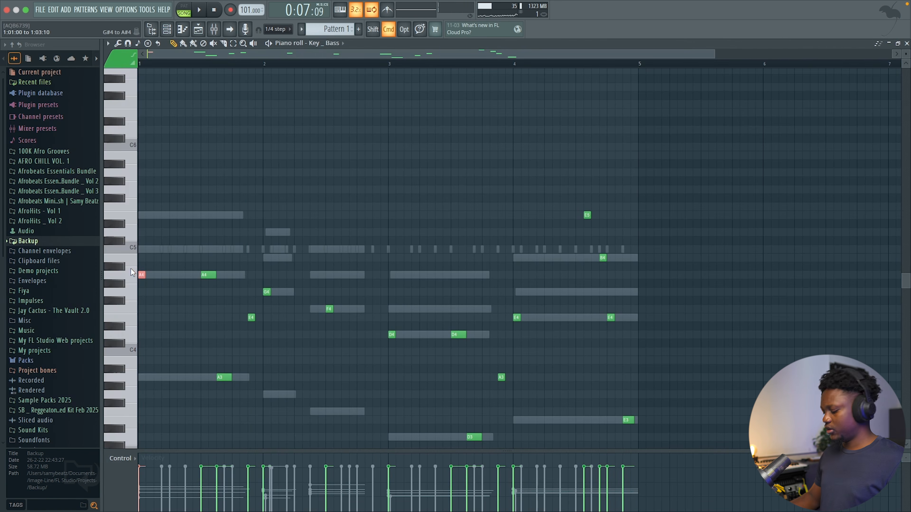
key("super+Down")
key("space")
key("space")
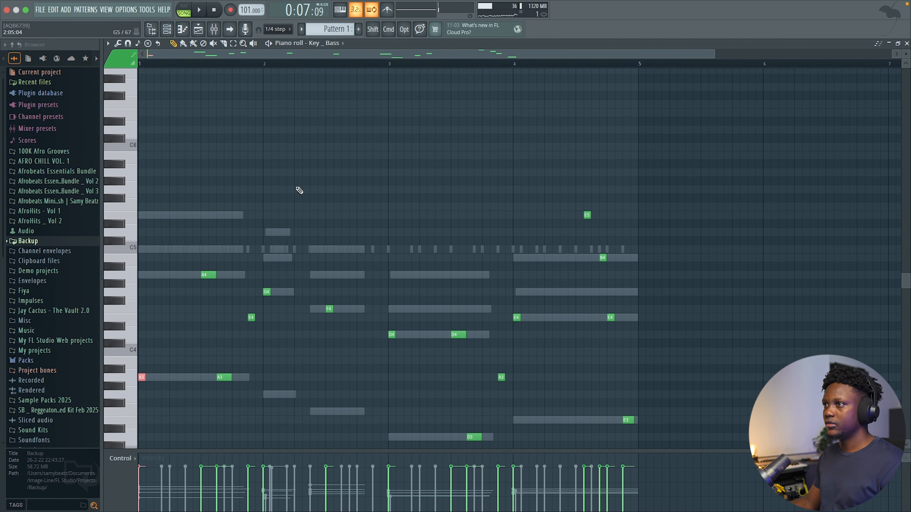
key("space")
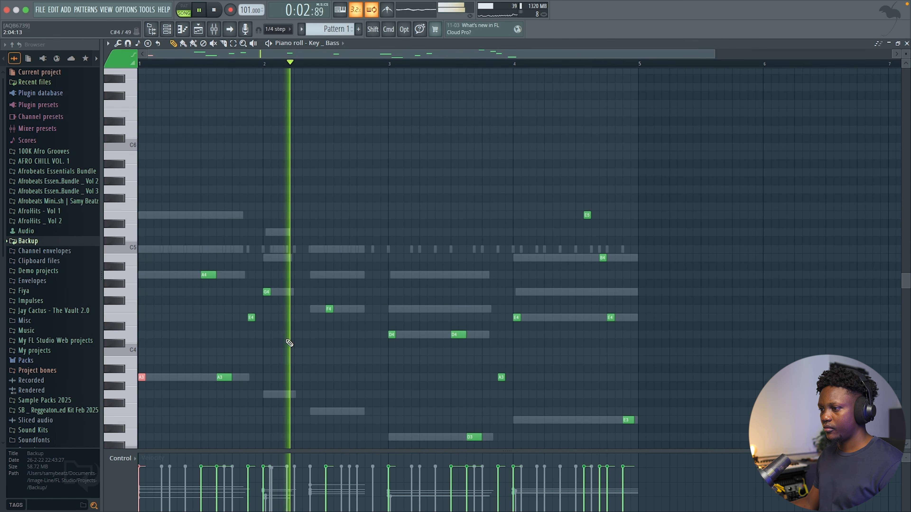
Step: Lower the first bass notes of bars 2 and 3 by an octave to G3 and D3, and close the piano roll
left_click(267, 292)
key("super+Down")
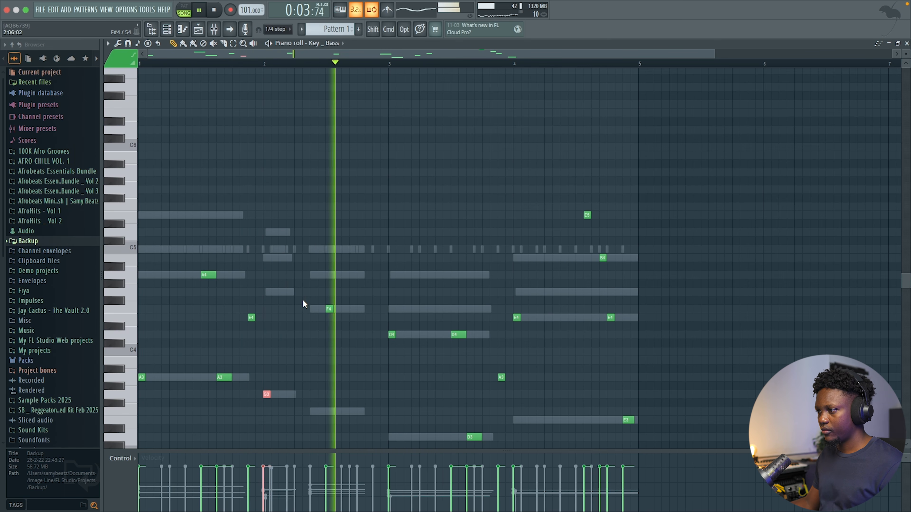
scroll(430, 294, "down", 4)
left_click(391, 231)
key("super+Down")
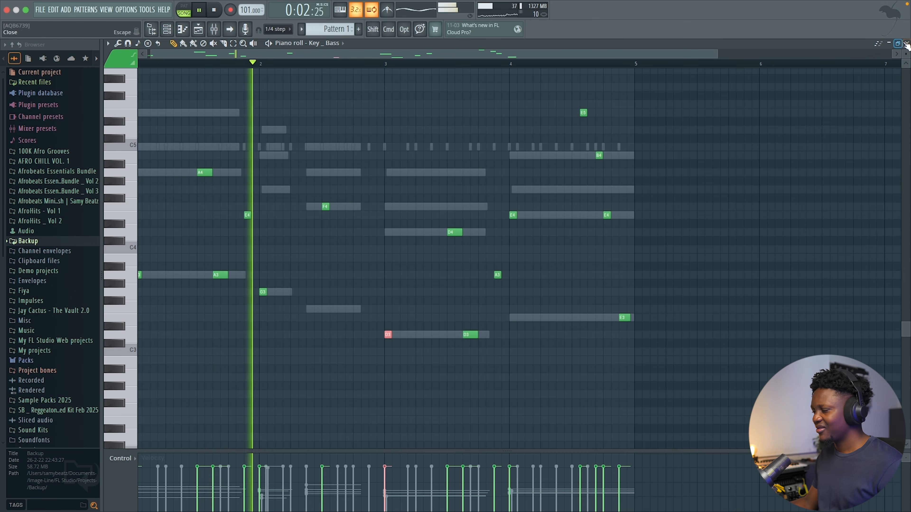
left_click(905, 44)
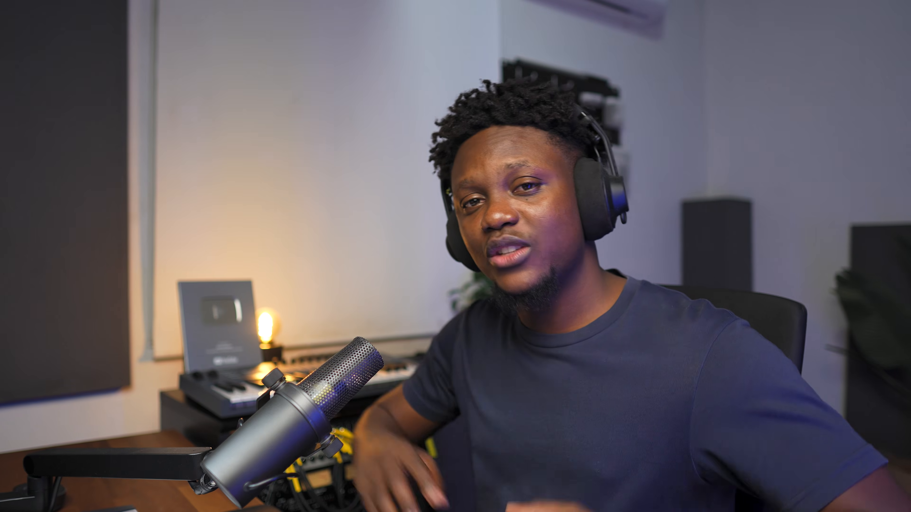